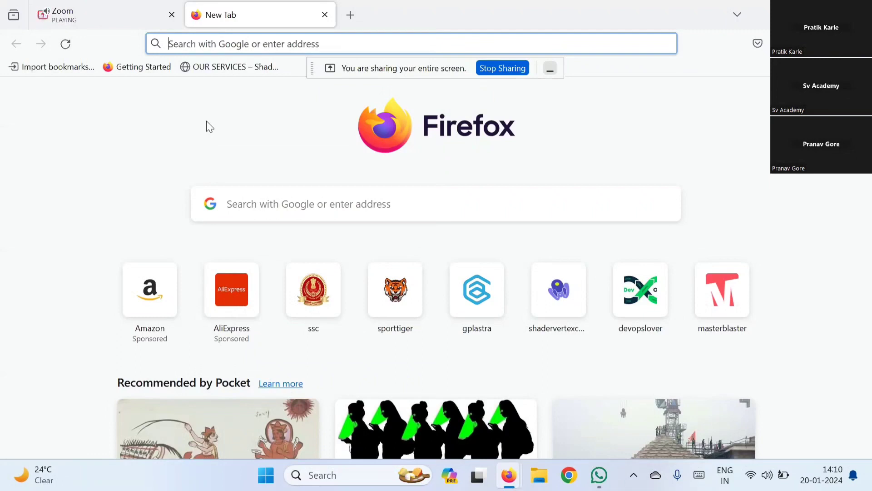
Show the desktop and start a system-wide search
key("super+d")
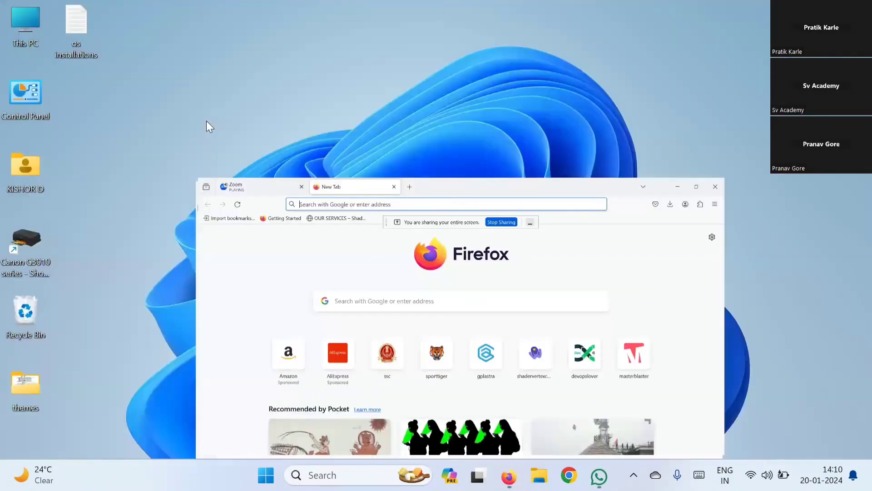
left_click(323, 475)
left_click(325, 476)
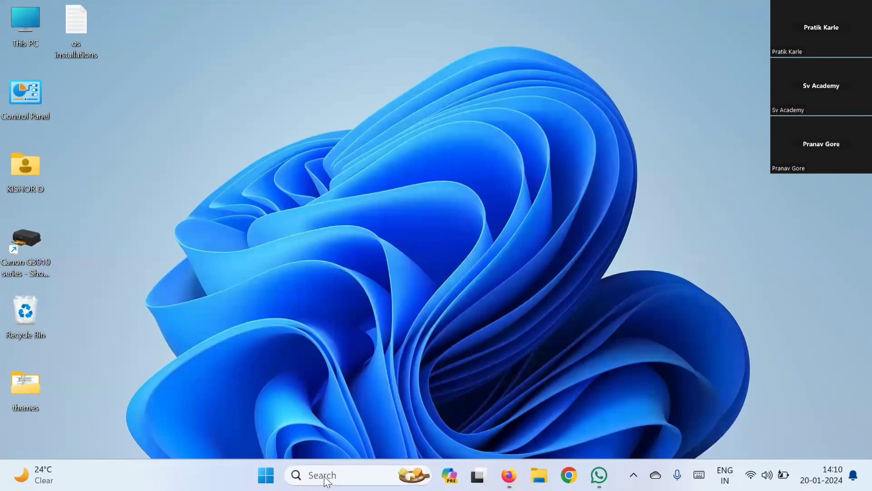
left_click(318, 475)
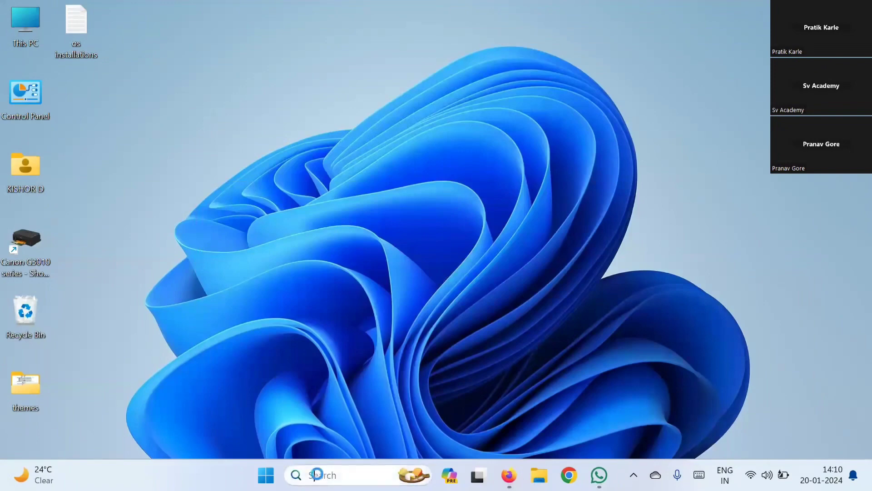
type("otenote")
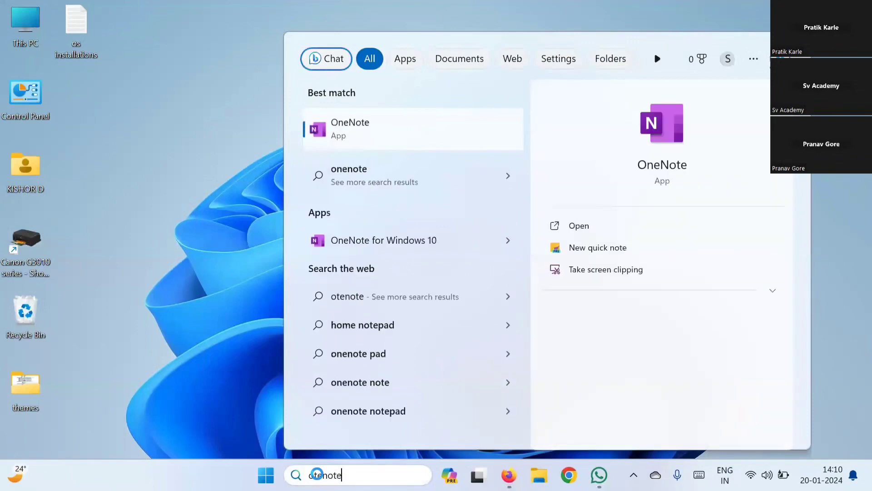
key("BackSpace")
key("BackSpace")
key("BackSpace")
key("BackSpace")
key("BackSpace")
key("BackSpace")
key("BackSpace")
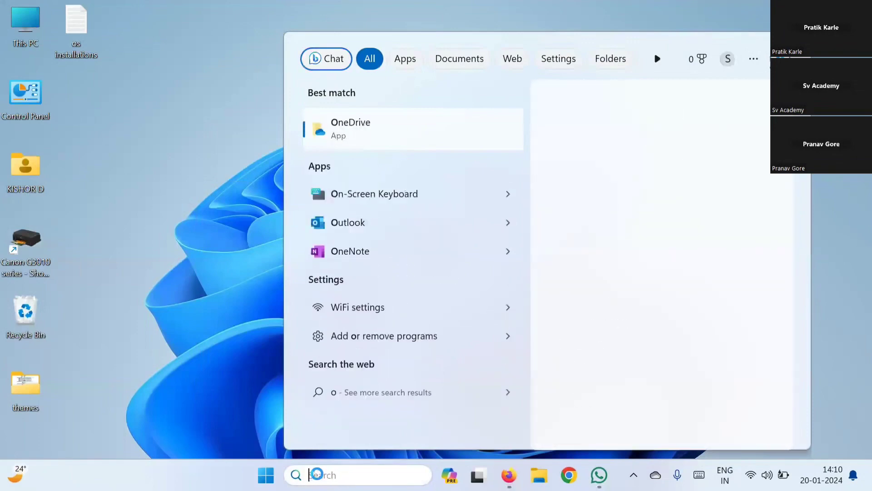
Search for "note", open Notepad from the results and maximize its window
type("note")
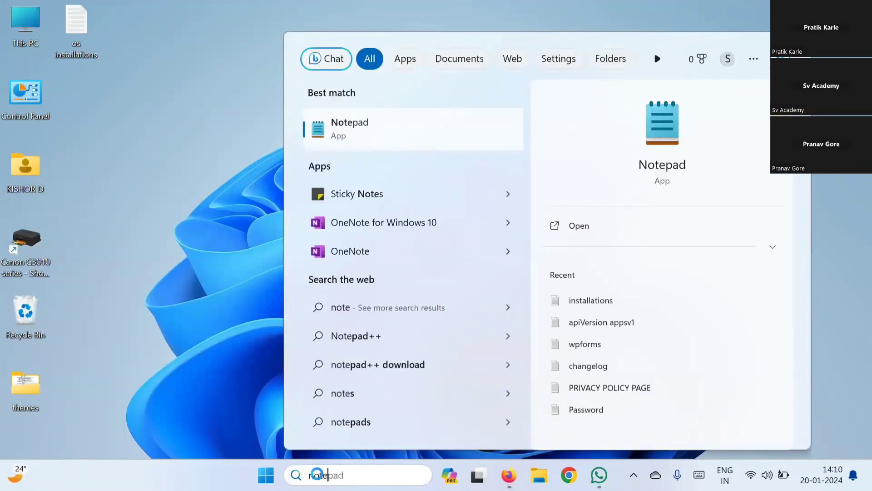
key("Return")
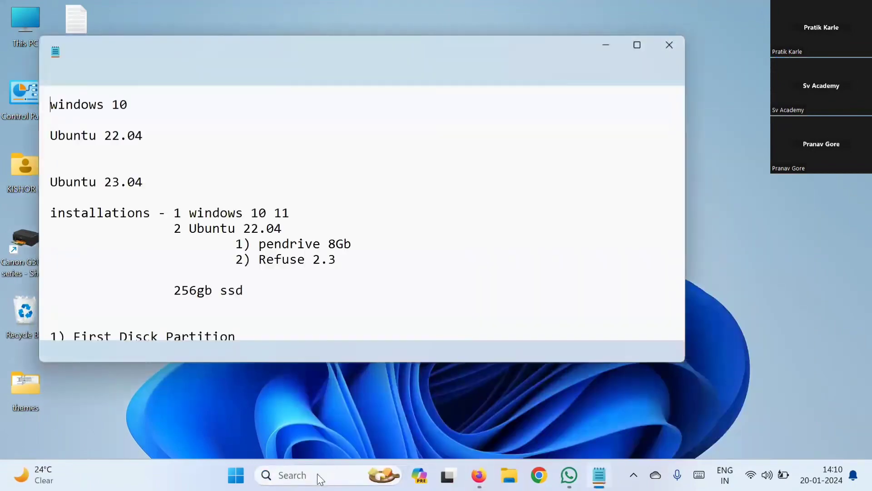
left_click(637, 44)
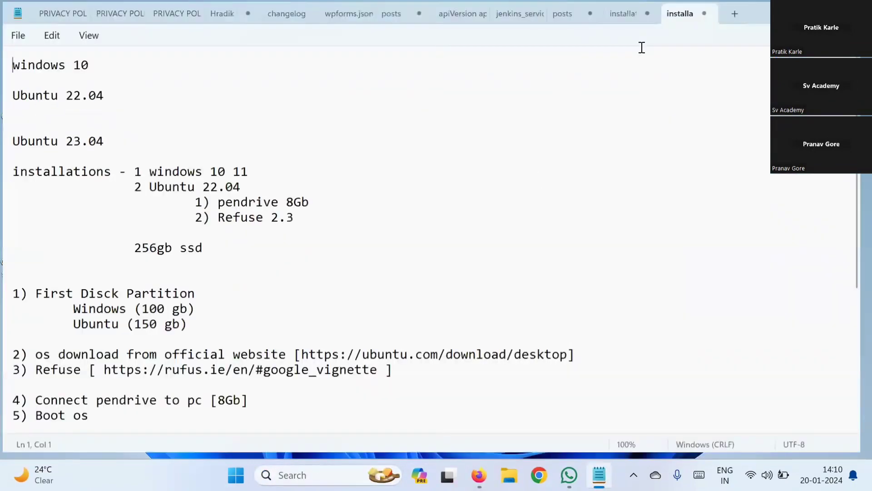
Delete all the existing text in the open installations note
scroll(223, 408, "down", 3)
scroll(223, 408, "down", 3)
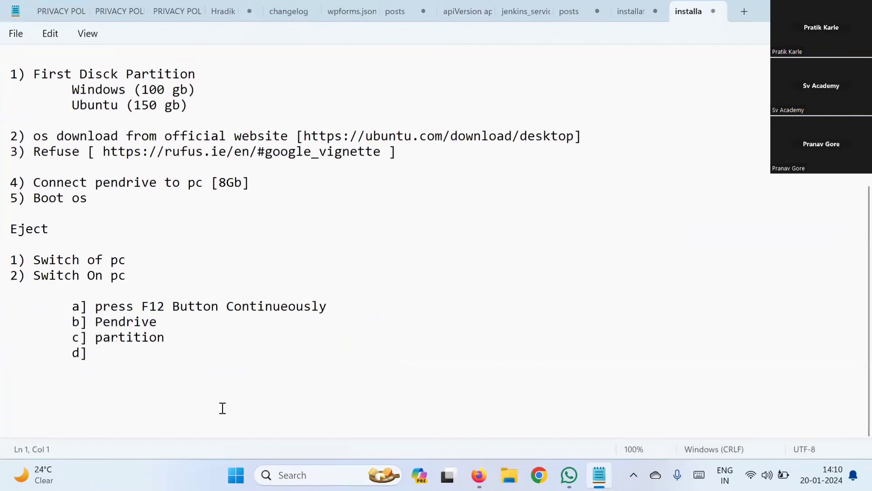
left_click(156, 404)
key("Return")
key("Return")
key("ctrl+a")
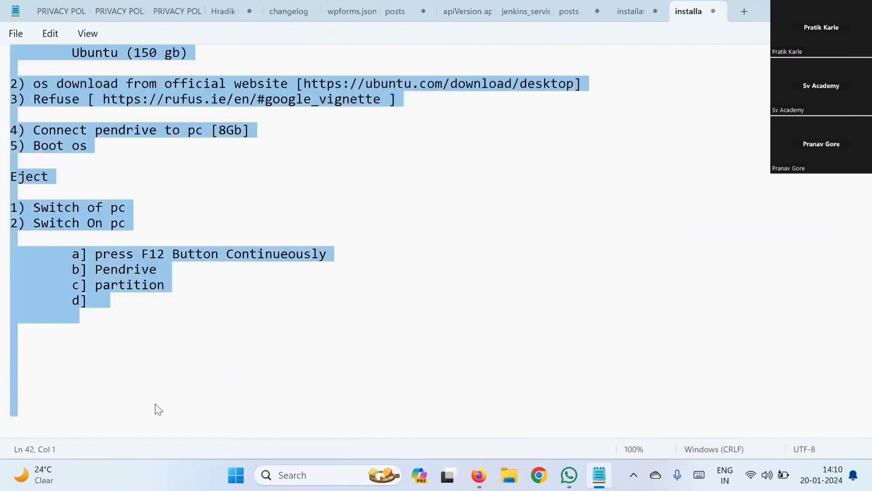
key("BackSpace")
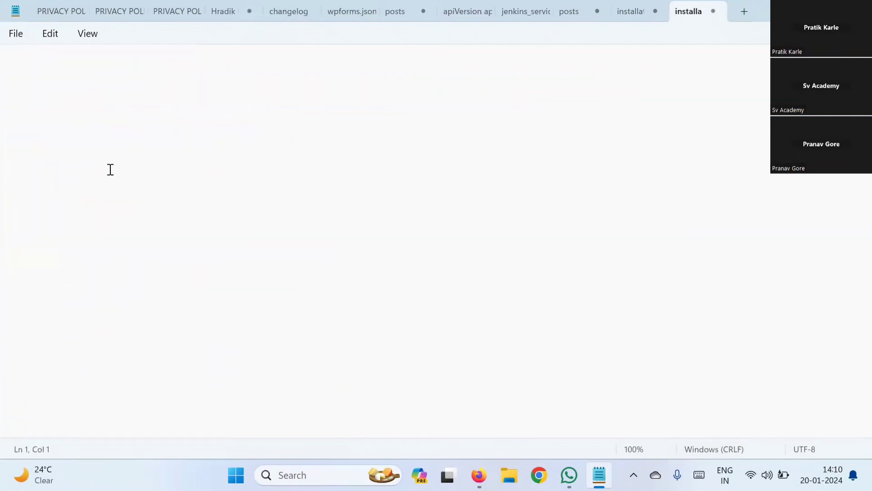
Write the heading "session no -3", a blank line, and the lines "history c" and "java"
type("session no -3")
key("Return")
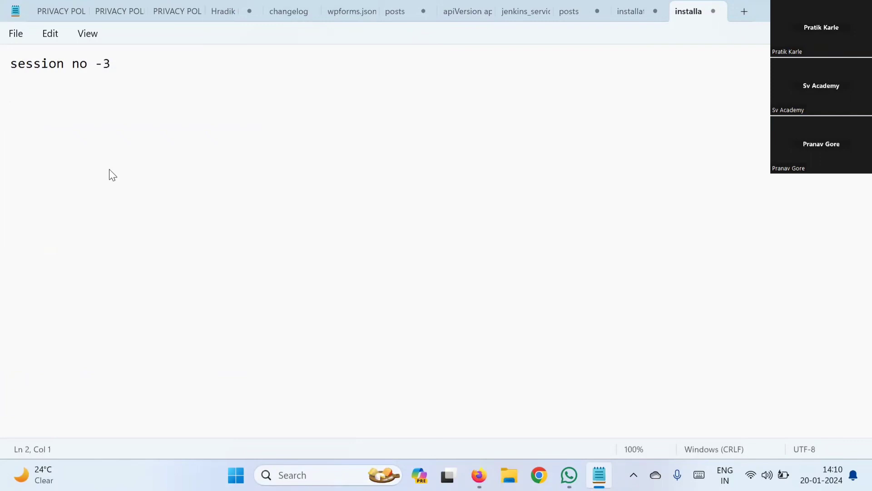
key("Return")
type("history c")
key("Return")
type("java")
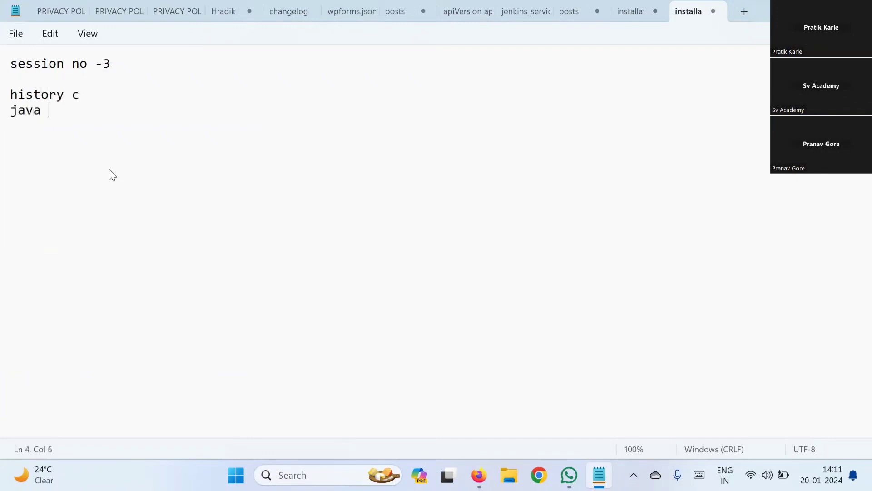
Indent the "java" line one tab beneath "history c" and continue below it
key("Return")
key("Up")
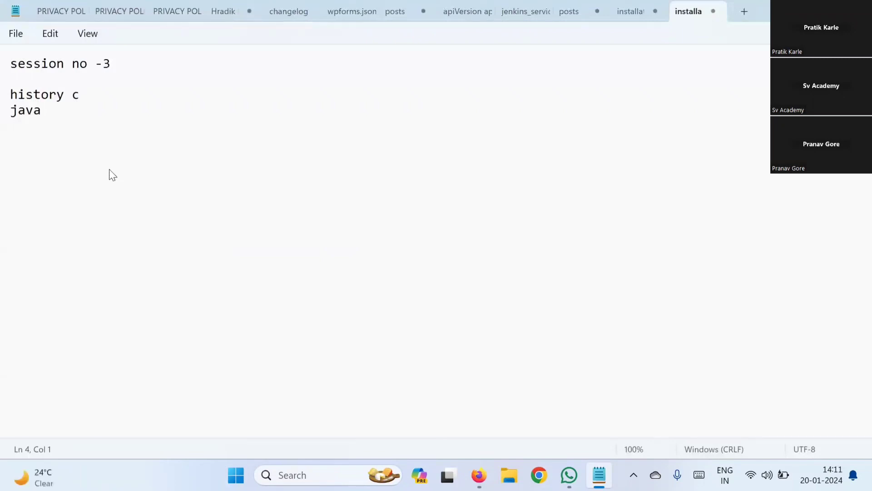
key("Tab")
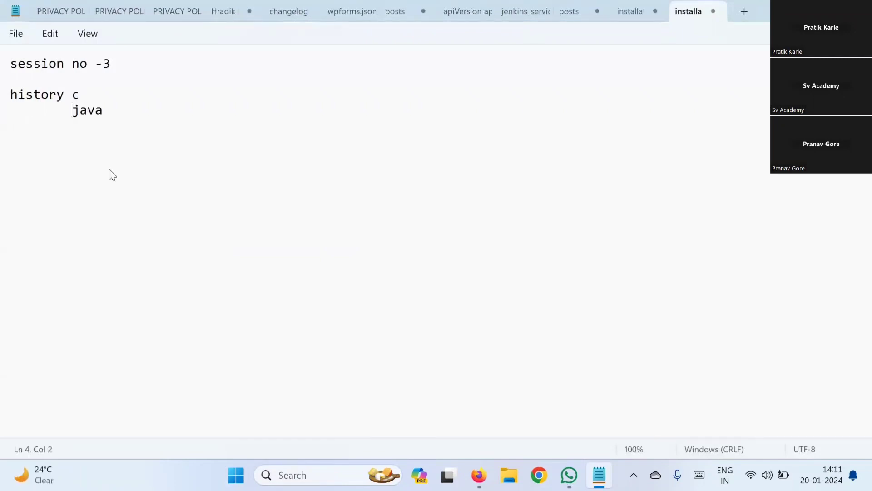
key("End")
key("Down")
key("Down")
Add the heading "installations -" after a blank line, with "os" indented two tabs beneath it
left_click_drag(10, 94, 58, 119)
left_click(67, 139)
type("installations -")
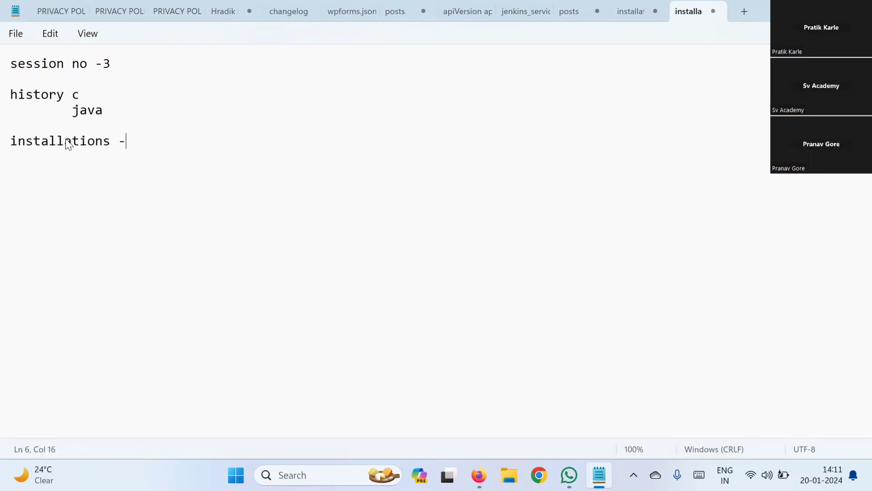
key("Return")
key("Tab")
key("Tab")
type("os")
Add the indented entry "dual boot" below "os" and start another indented line beneath it
key("Return")
key("Tab")
key("Tab")
type("dual")
key("Return")
key("Tab")
key("Tab")
left_click(173, 166)
type("boo")
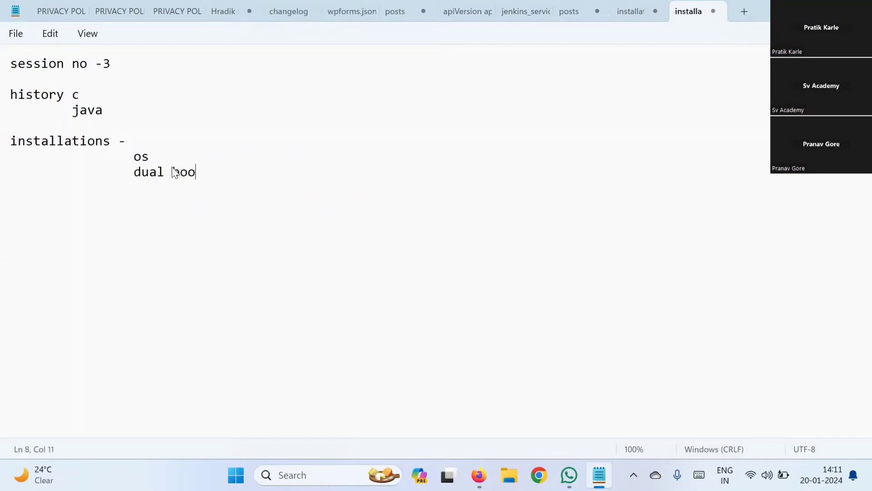
type("t")
Extend the "os" entry so it reads "os installation"
left_click(176, 157)
key("BackSpace")
type("installation")
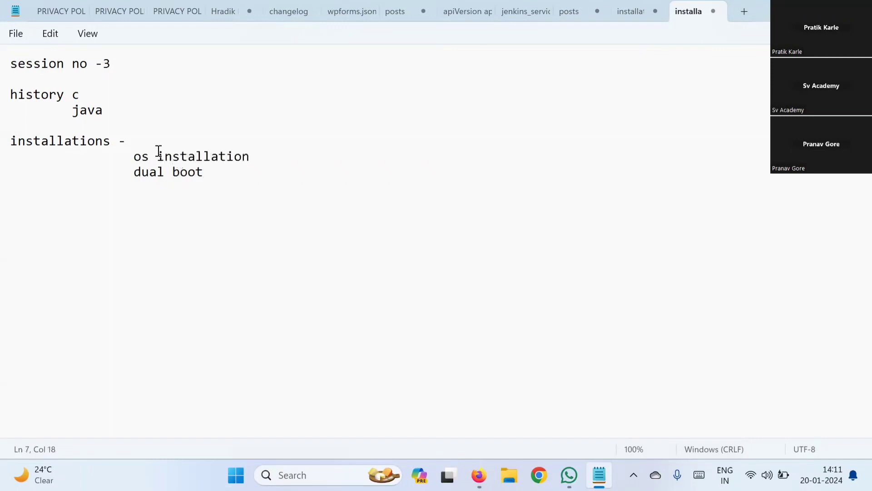
Add the entries "iso dowload" and "refuse" on separate indented lines below "dual boot"
left_click(225, 181)
type("iso dowlo")
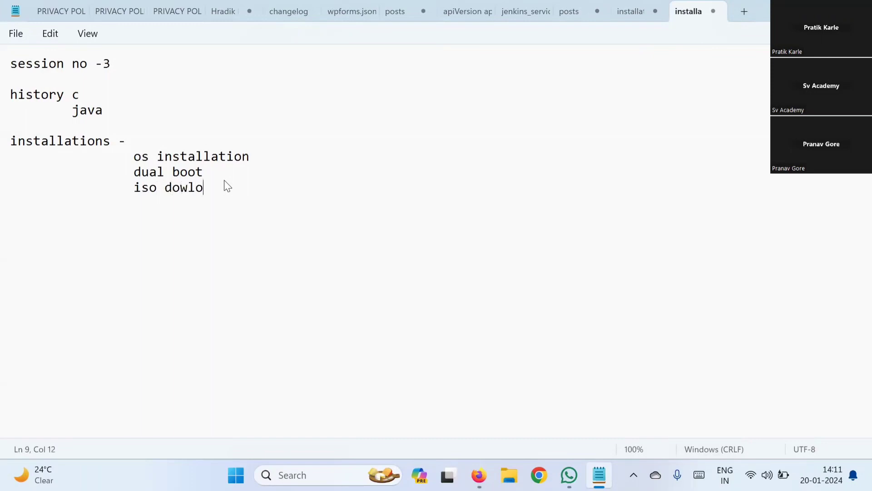
type("ad")
key("Return")
key("Tab")
type("refuse")
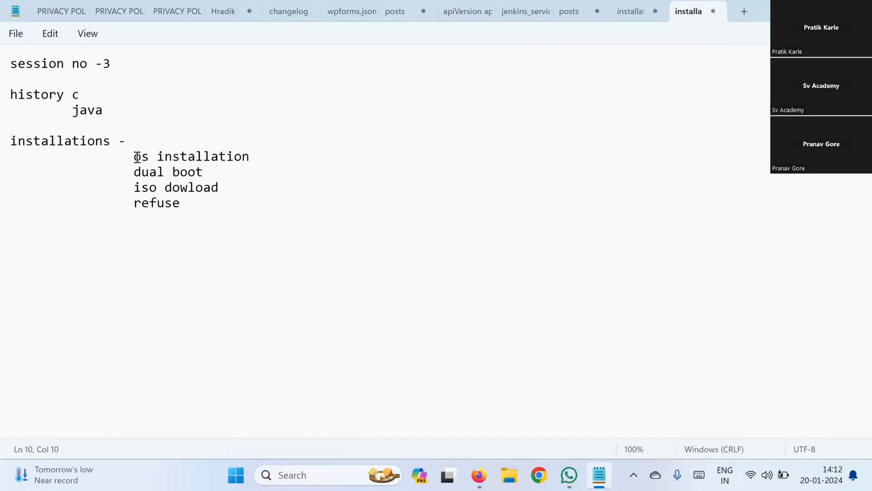
Review the entries under "installations -" one by one, from "os installation" to "refuse"
left_click_drag(137, 157, 142, 162)
left_click(141, 170)
left_click(137, 169)
left_click_drag(137, 169, 173, 172)
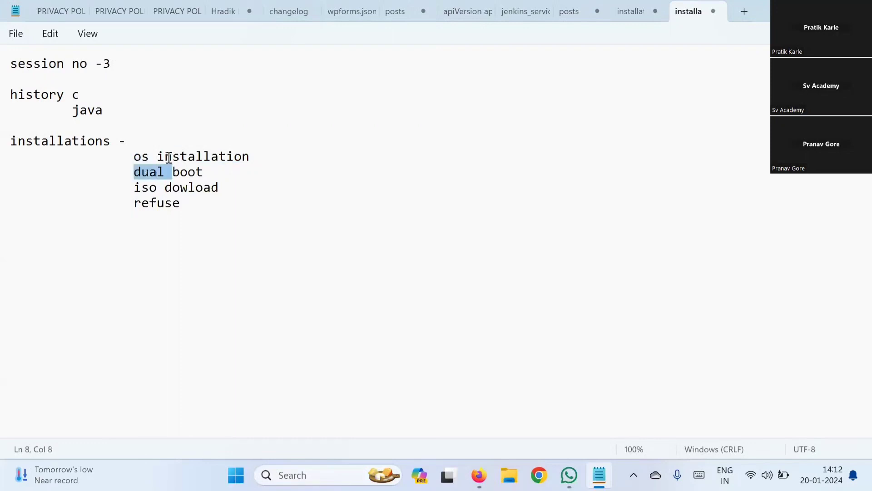
left_click(168, 158)
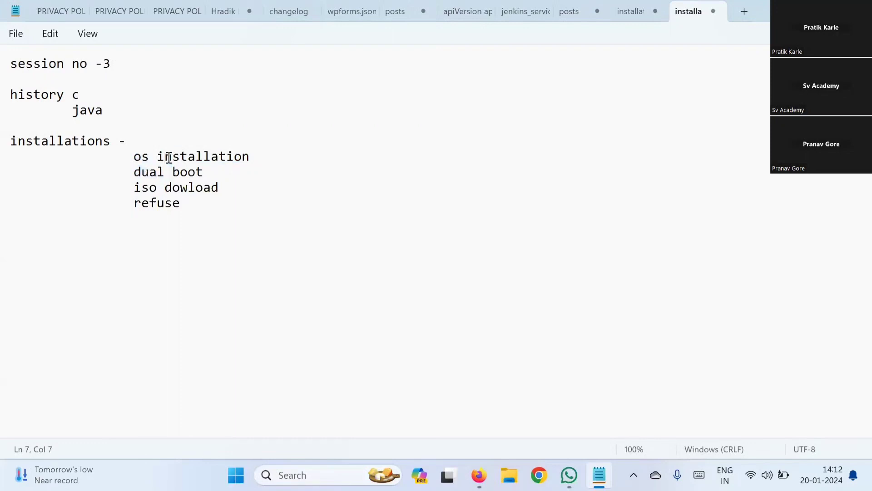
left_click(157, 172)
left_click_drag(227, 187, 181, 204)
left_click(135, 186)
left_click(133, 203)
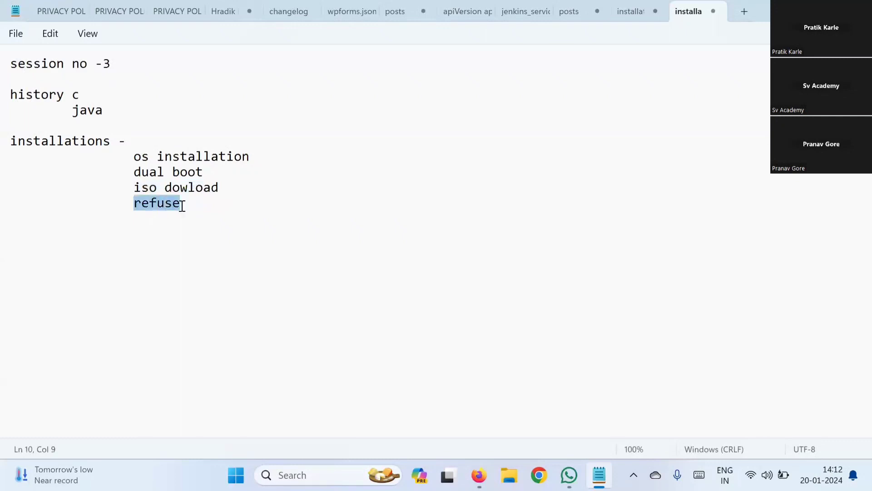
left_click(182, 206)
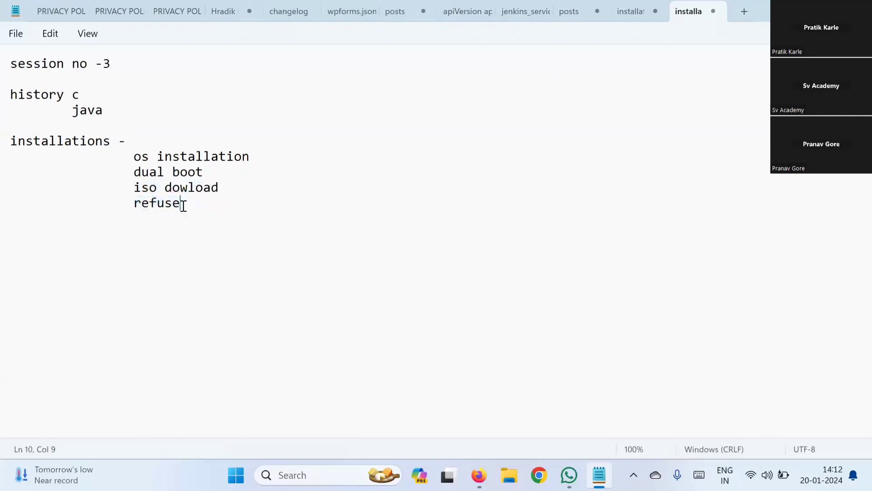
Add "Disk partition" as the last indented entry of the installations list
left_click(252, 226)
key("Tab")
key("Tab")
type("Disk partition")
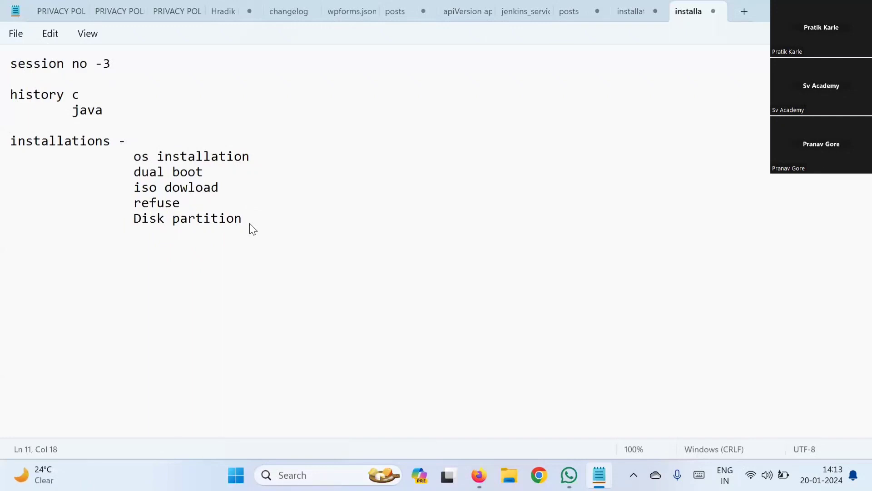
Copy the "session no -3" heading and paste it below the installations list after a blank line
key("Return")
key("Return")
left_click_drag(108, 64, 2, 62)
key("ctrl+c")
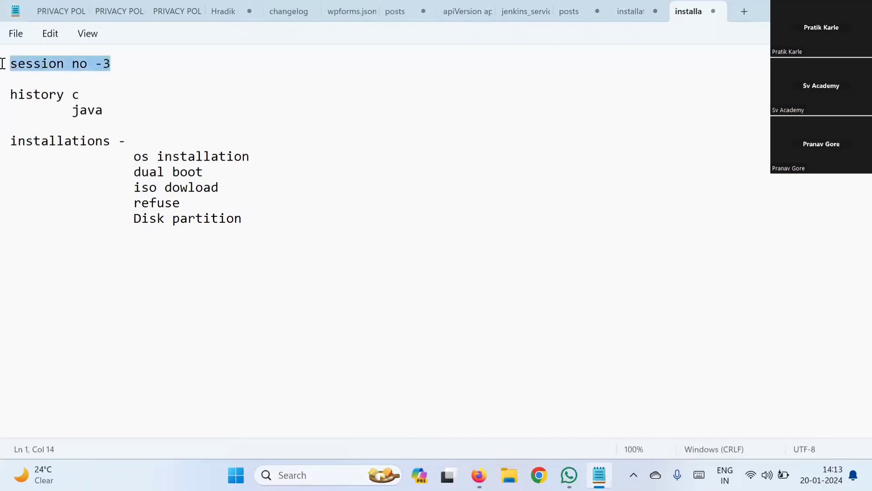
left_click(35, 261)
key("ctrl+v")
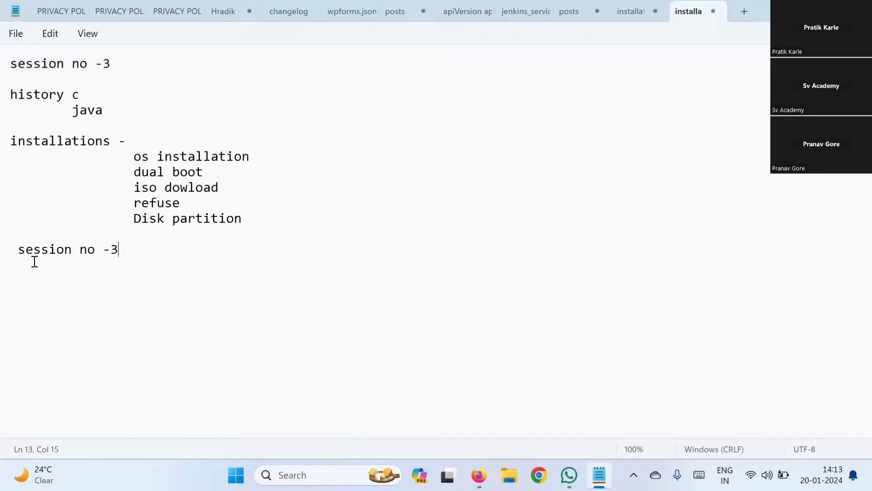
Add the indented numbered item "1) Pendrive" under the second session heading, after a blank line
key("Return")
key("Return")
key("Tab")
type("Pendrive")
left_click(67, 282)
type("1)")
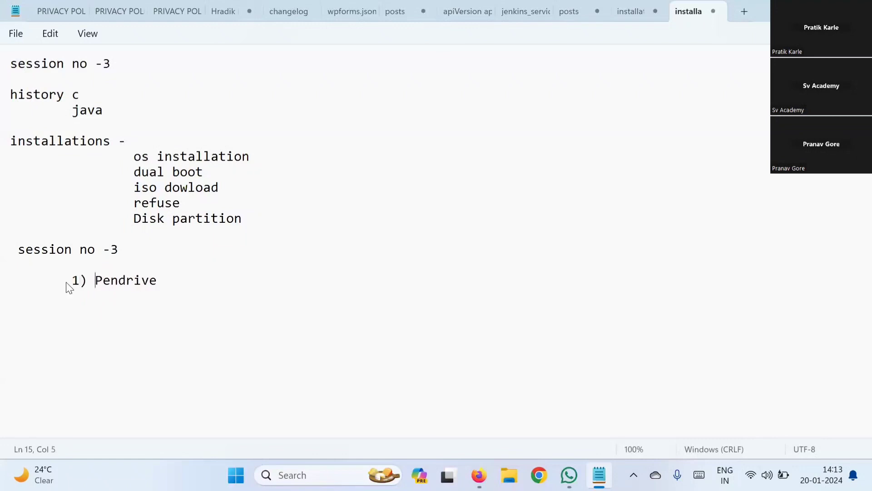
Add the indented item "2) refuse" below "1) Pendrive"
left_click(169, 290)
key("Return")
key("Tab")
type("2) resu")
key("BackSpace")
type("u")
key("BackSpace")
key("BackSpace")
type("fuse")
Add the item "3) Os" to the numbered list and start a new line after it
key("Return")
type("3) ")
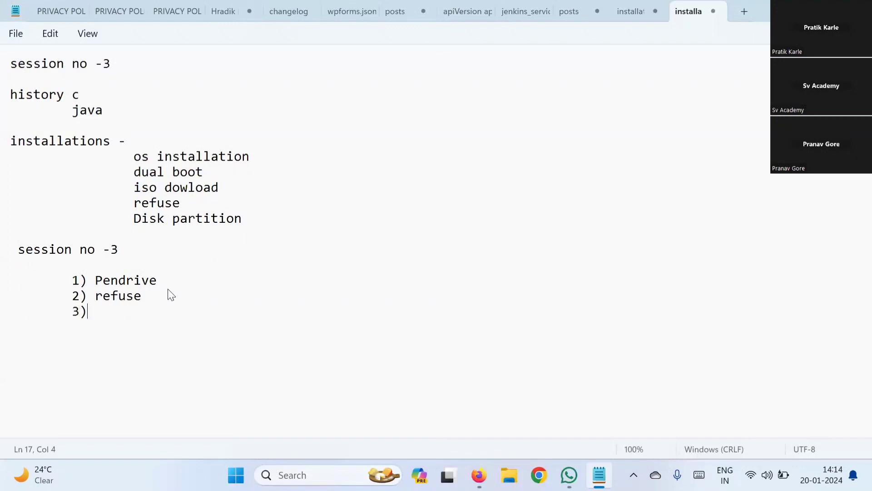
type("Os")
key("Return")
Return to the desktop, switch to File Explorer through This PC and open the Downloads folder
key("super+d")
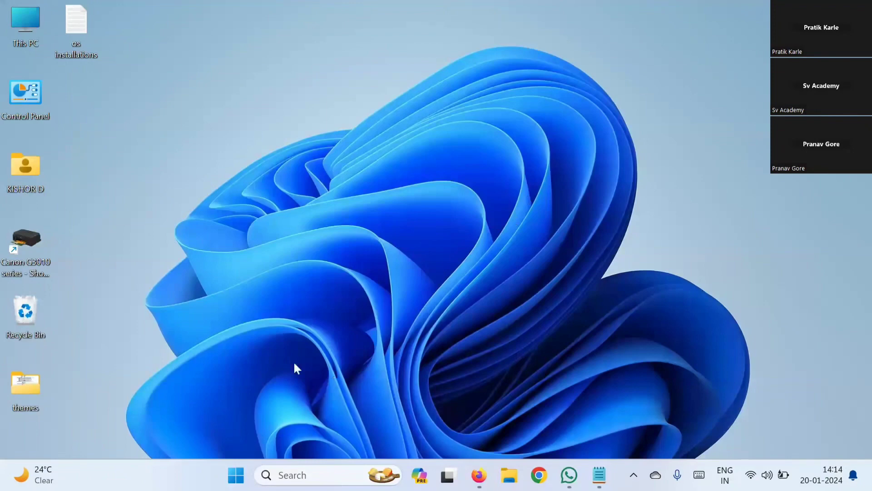
double_click(15, 35)
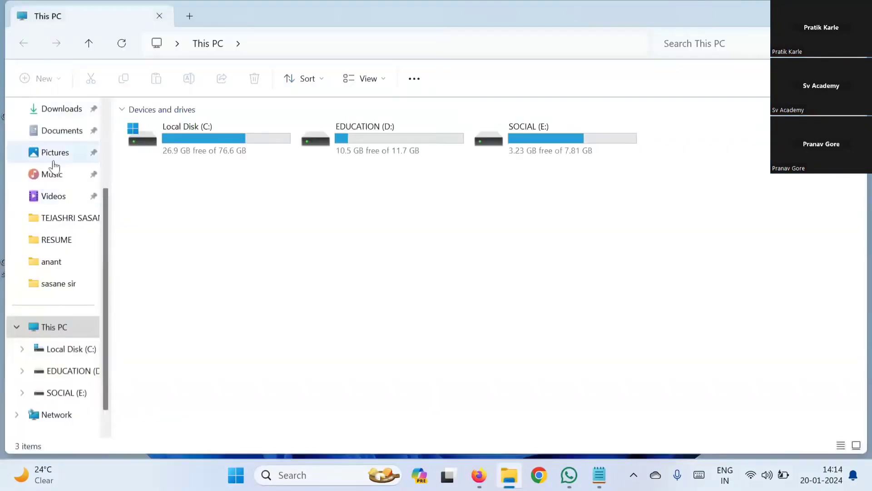
left_click(54, 113)
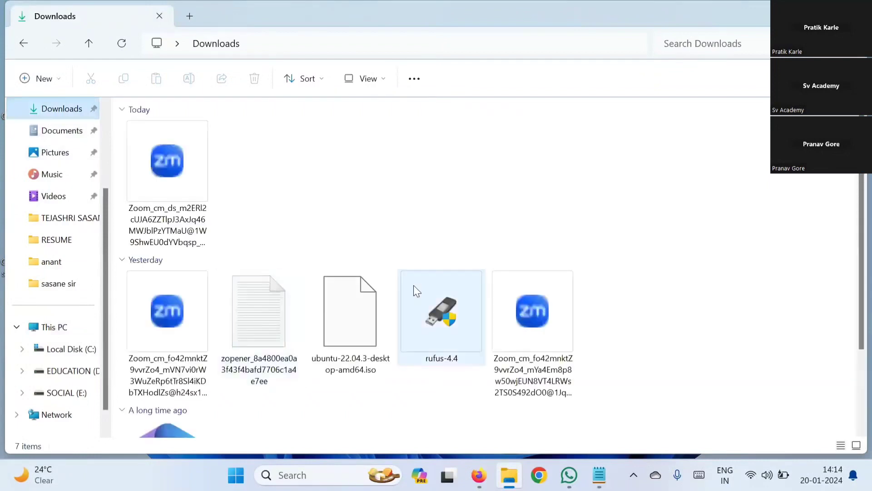
Point out the rufus-4.4 program and the ubuntu-22.04.3-desktop-amd64.iso file among the downloads
left_click(439, 351)
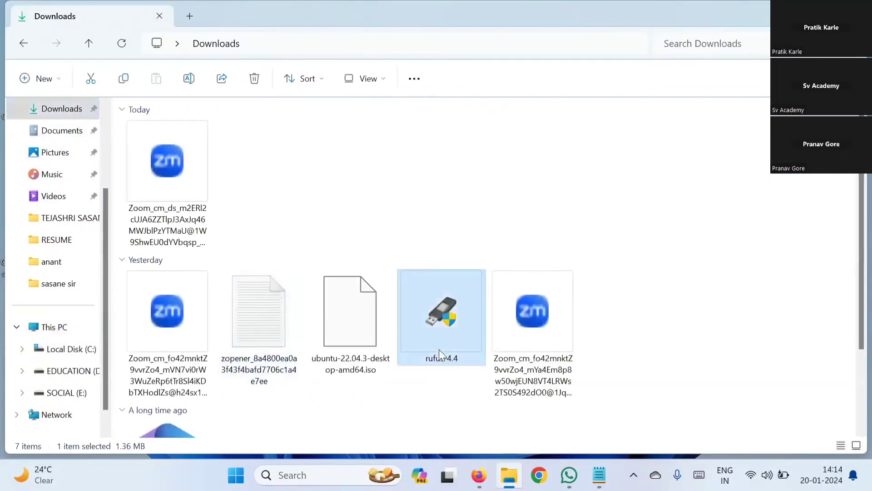
left_click(413, 420)
left_click(369, 362)
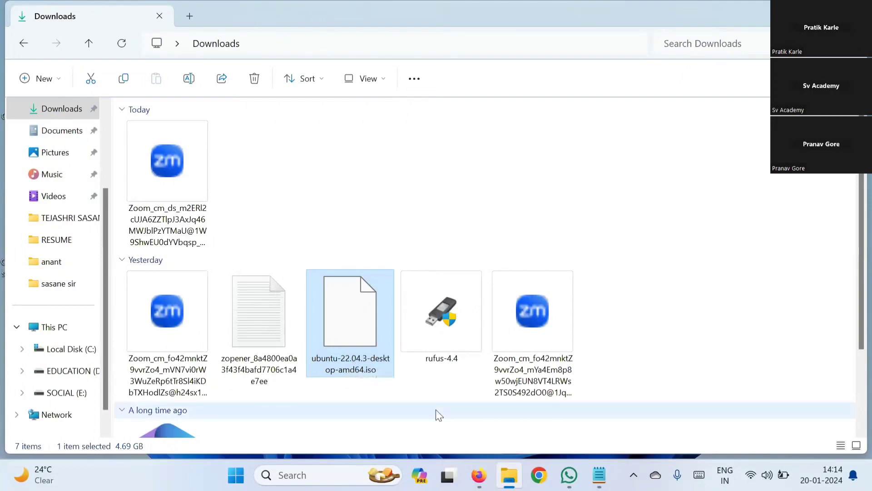
left_click(434, 354)
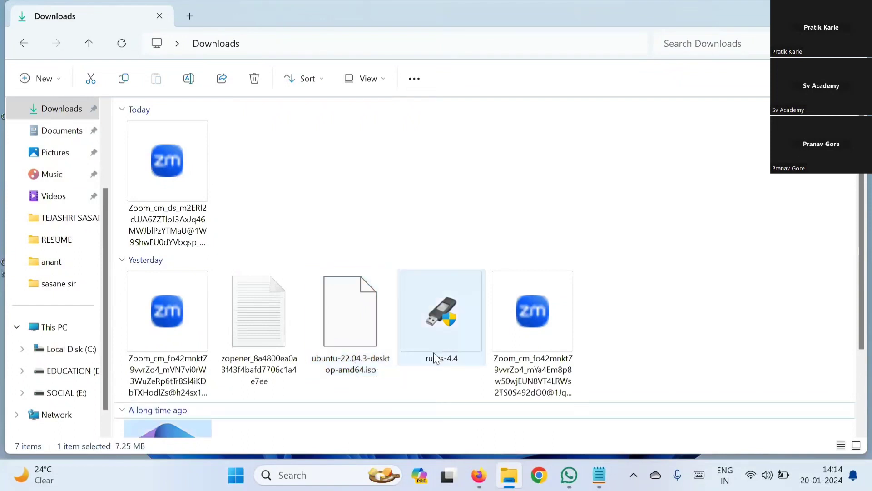
Launch rufus-4.4 from the Downloads folder, check its device list for a connected pendrive and close the program
left_click(432, 323)
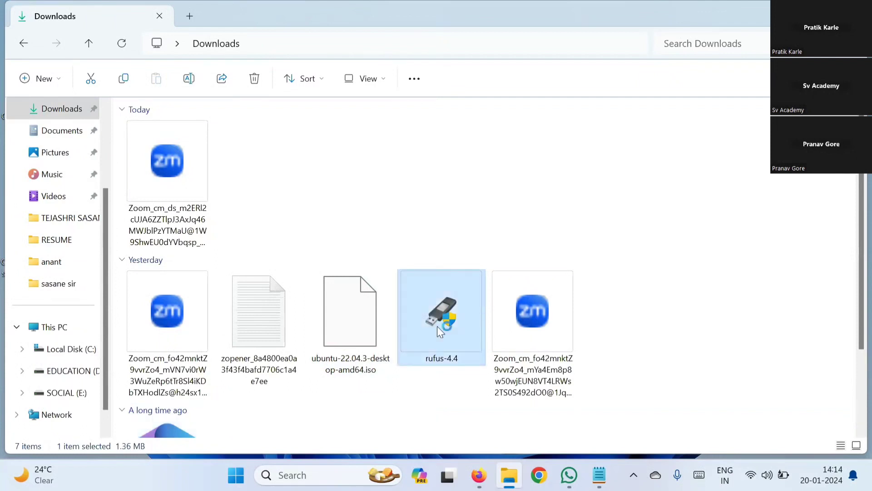
double_click(437, 326)
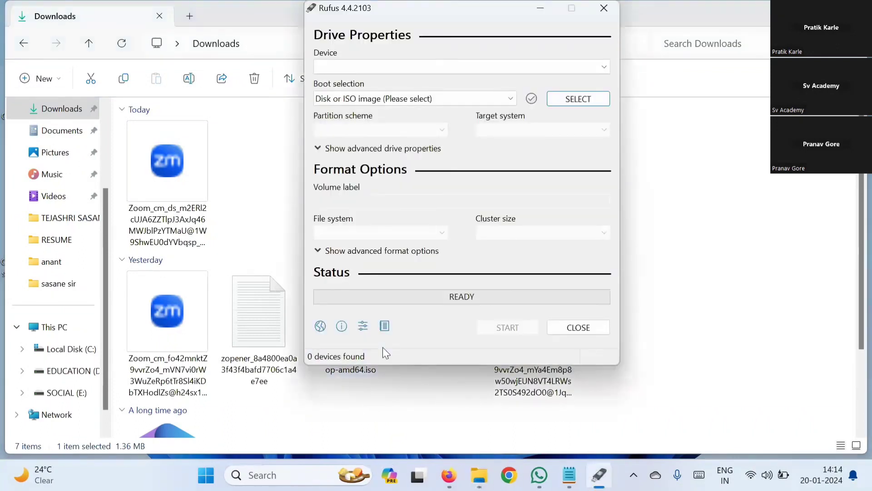
left_click(369, 69)
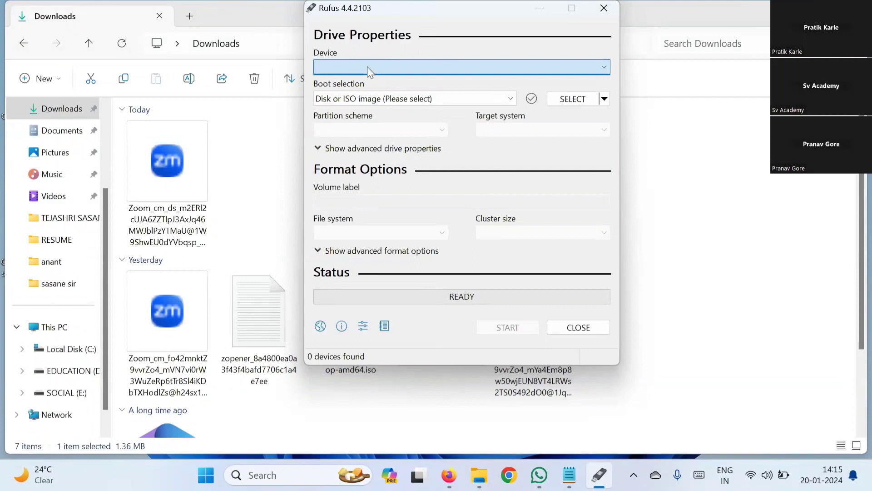
left_click(604, 15)
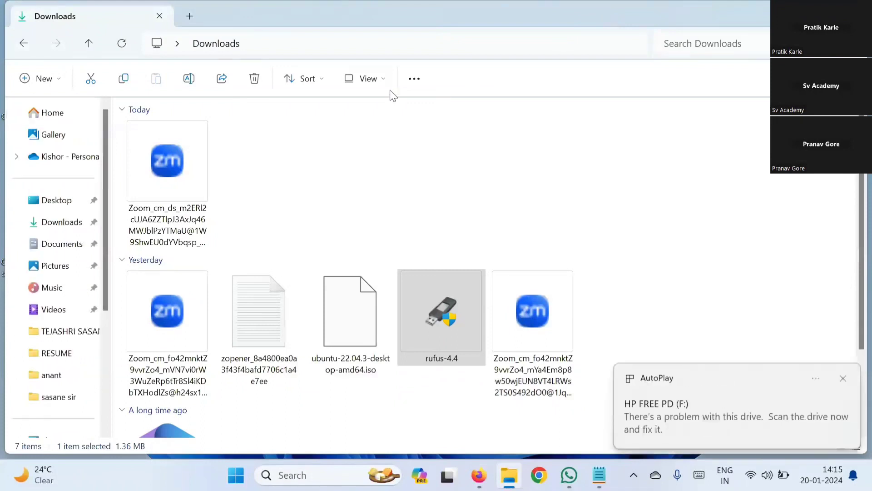
Check under This PC that the HP FREE PD (F:) pendrive is connected, opening it briefly and returning to the drives overview
scroll(105, 181, "down", 3)
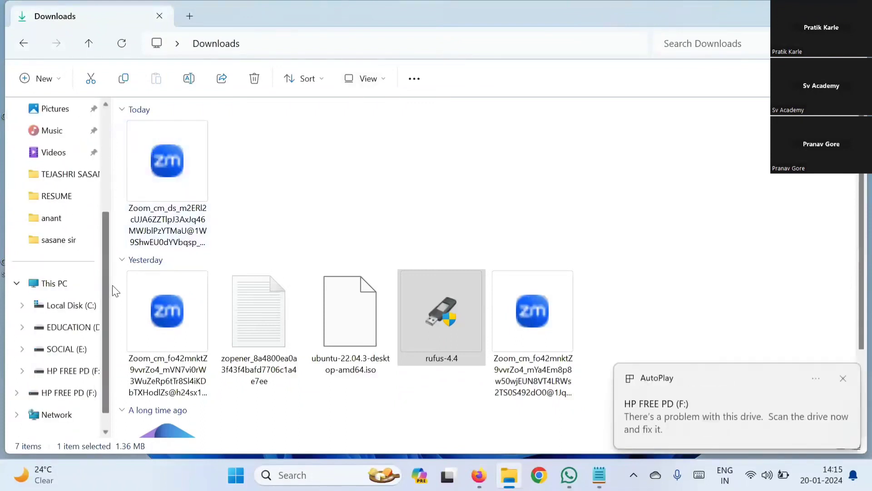
left_click(72, 258)
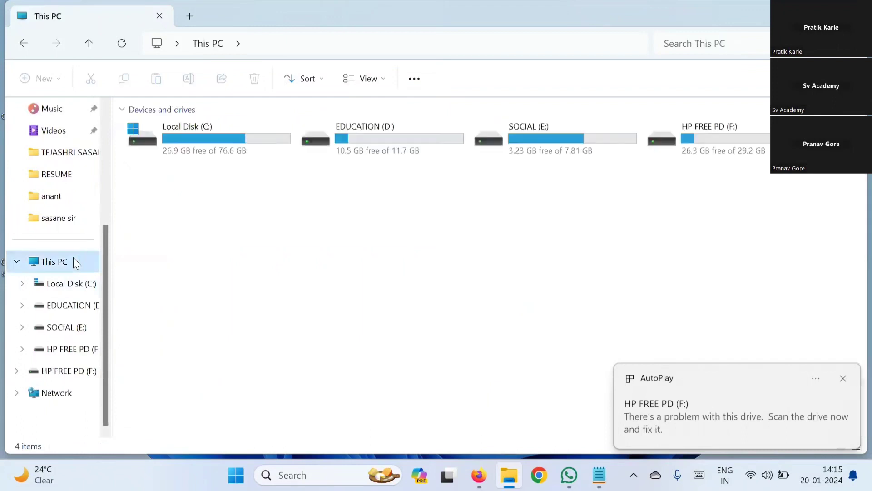
double_click(696, 157)
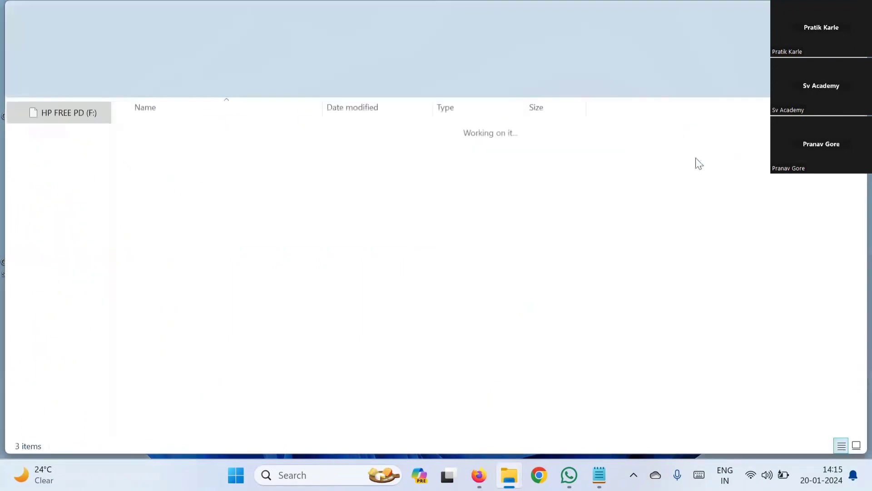
left_click(43, 286)
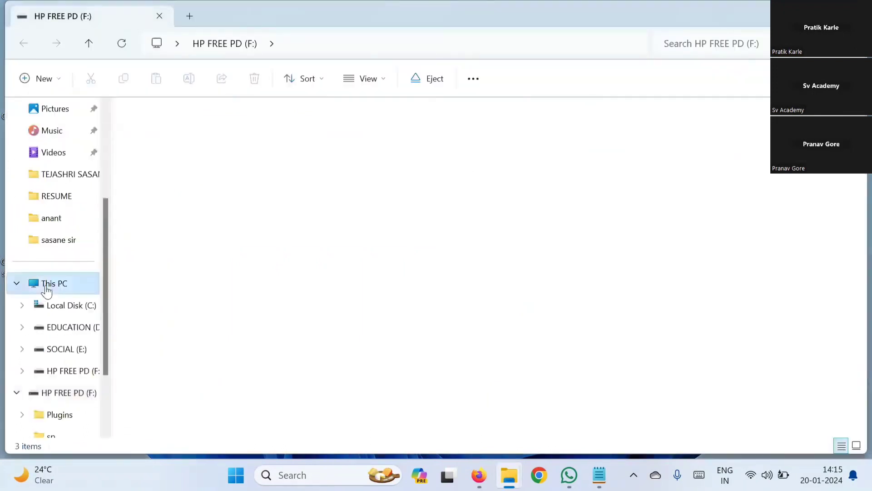
left_click_drag(363, 258, 275, 179)
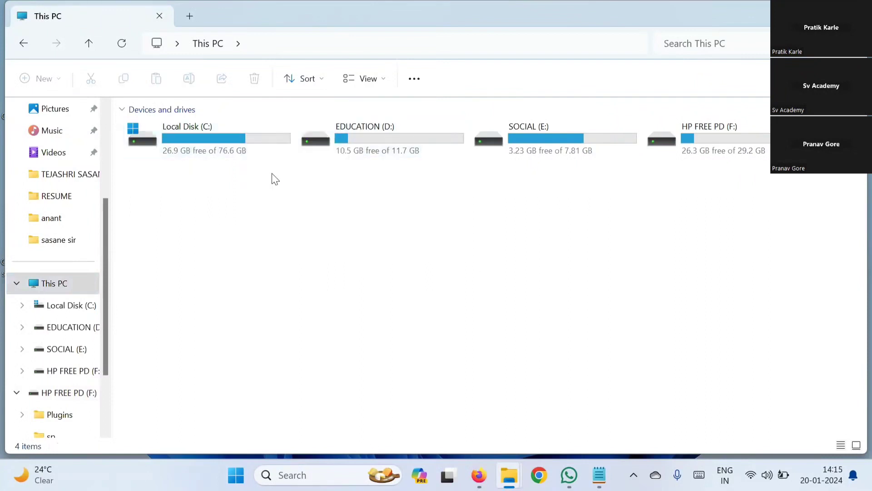
left_click(698, 153)
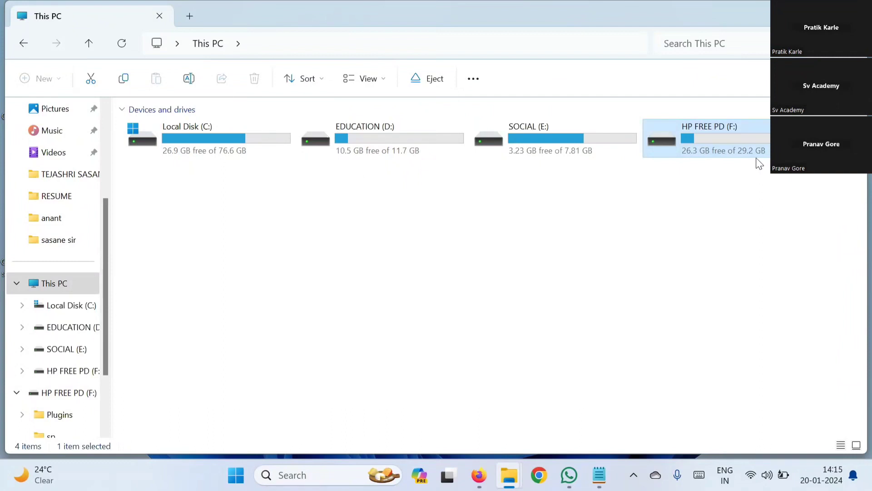
left_click(679, 210)
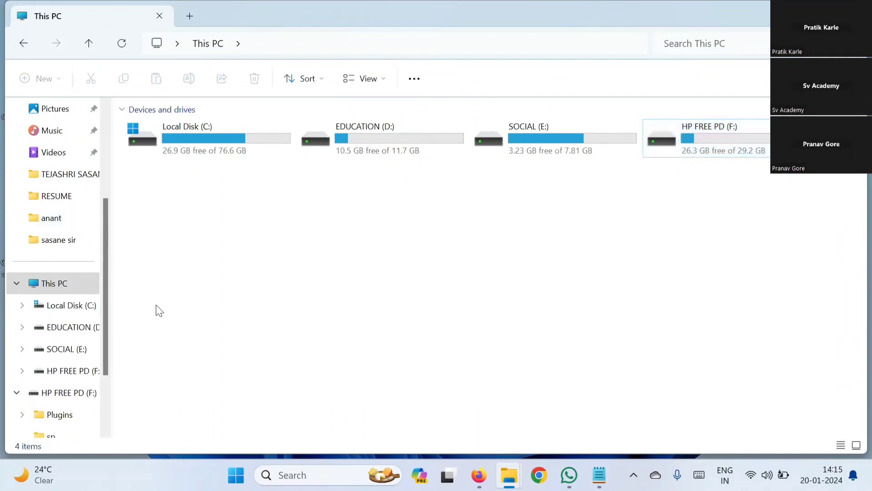
Return to the Downloads folder and launch the rufus-4.4 program again
scroll(50, 210, "up", 1)
scroll(51, 210, "up", 3)
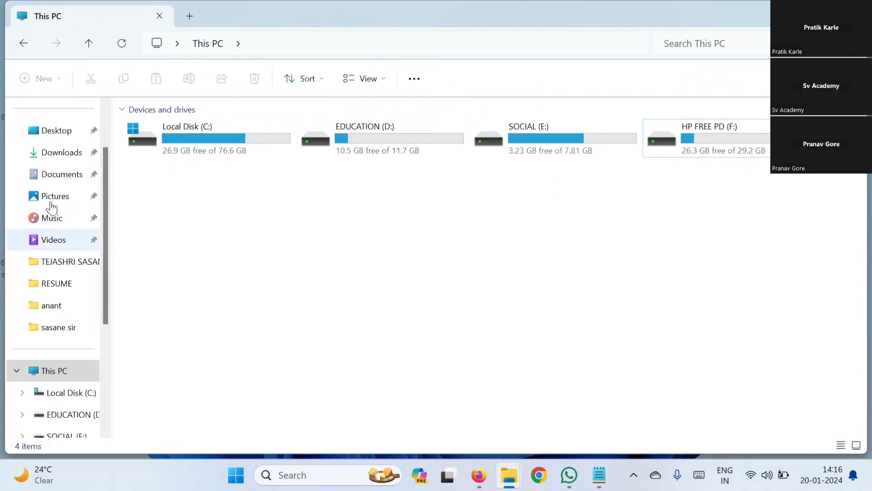
left_click(61, 154)
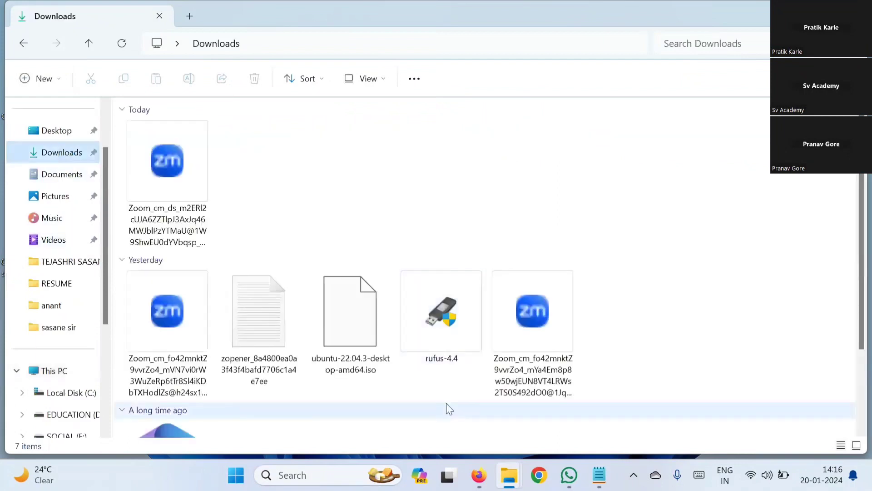
left_click(446, 335)
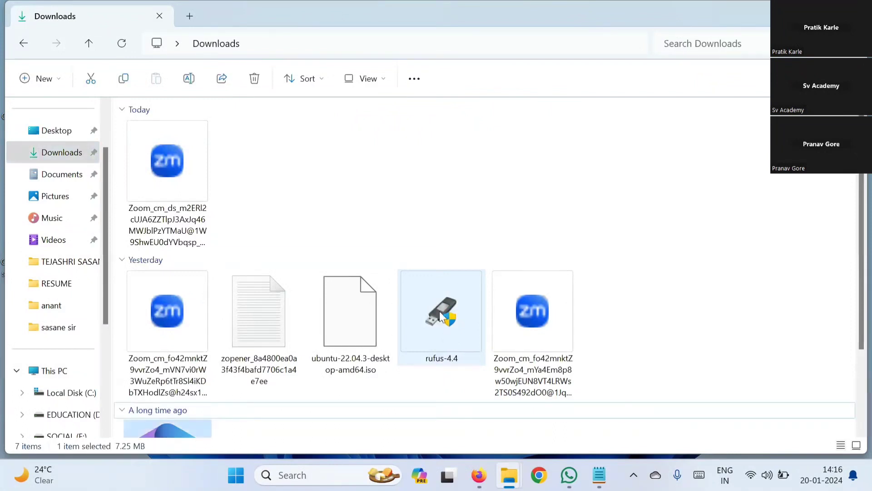
left_click(441, 317)
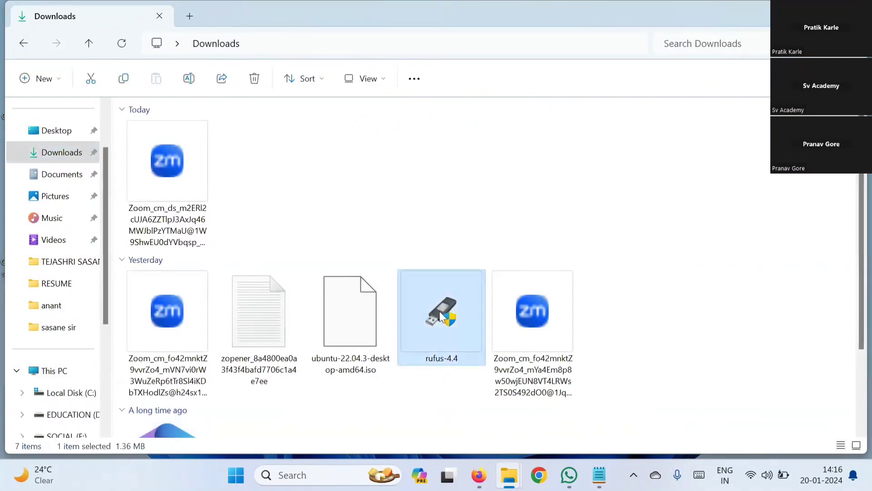
double_click(440, 317)
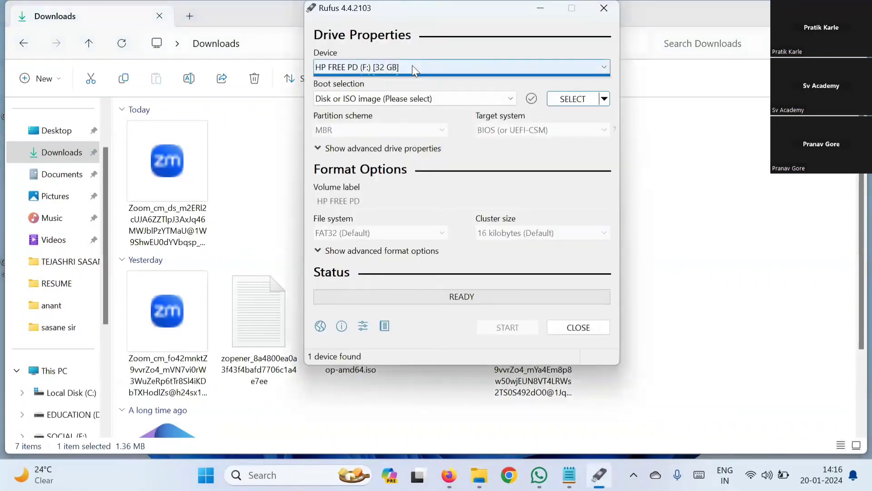
Review the available devices and keep HP FREE PD (F:) [32 GB] as the target drive
left_click(413, 65)
left_click(412, 64)
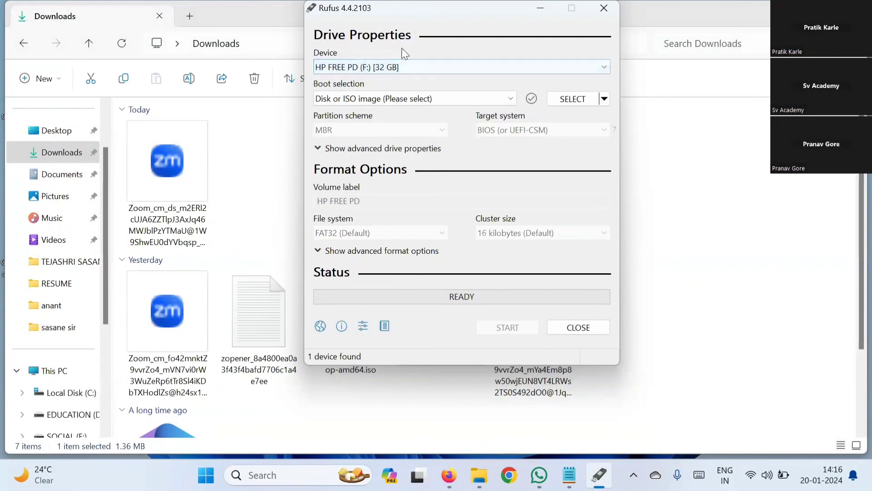
left_click(416, 67)
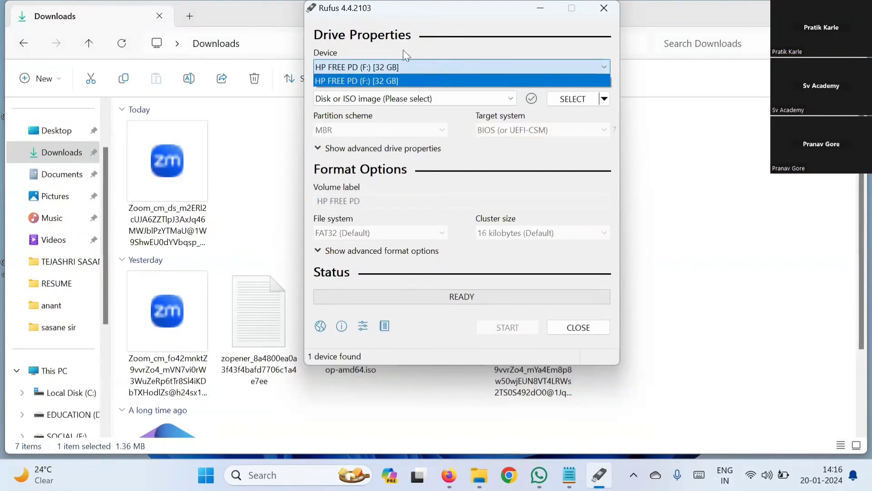
left_click(403, 50)
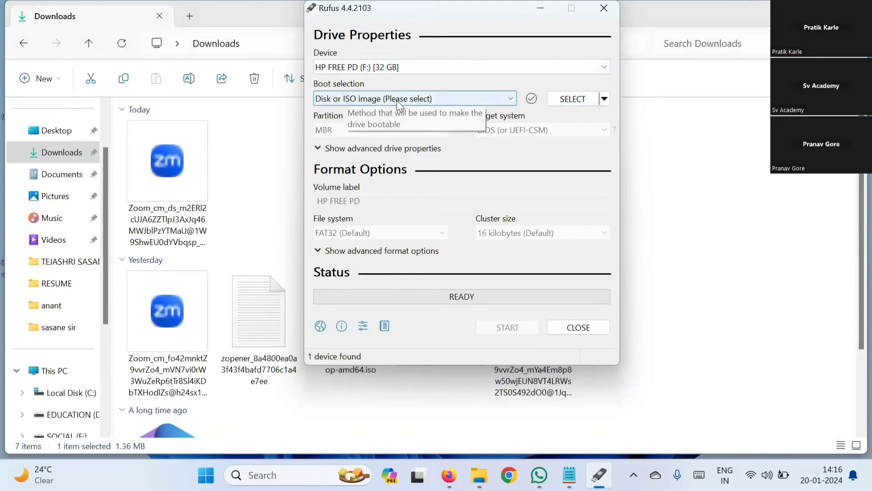
Load ubuntu-22.04.3-desktop-amd64.iso from the Downloads folder as the boot image
left_click(565, 100)
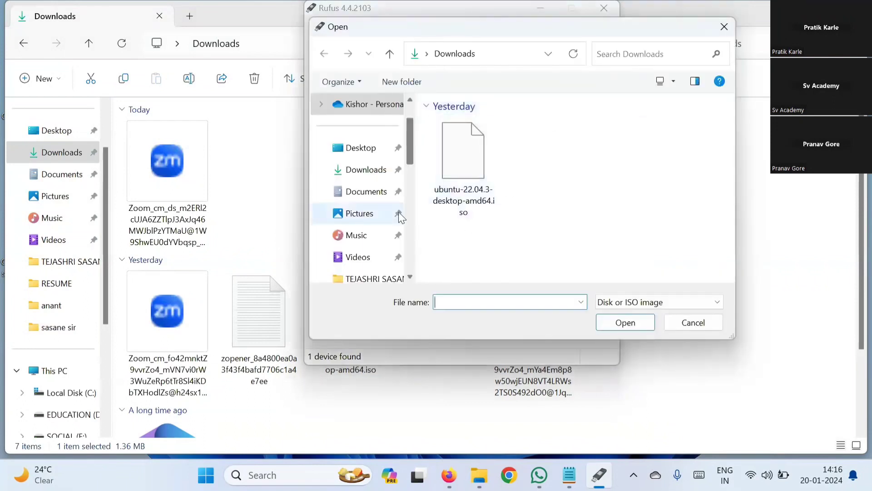
left_click(358, 170)
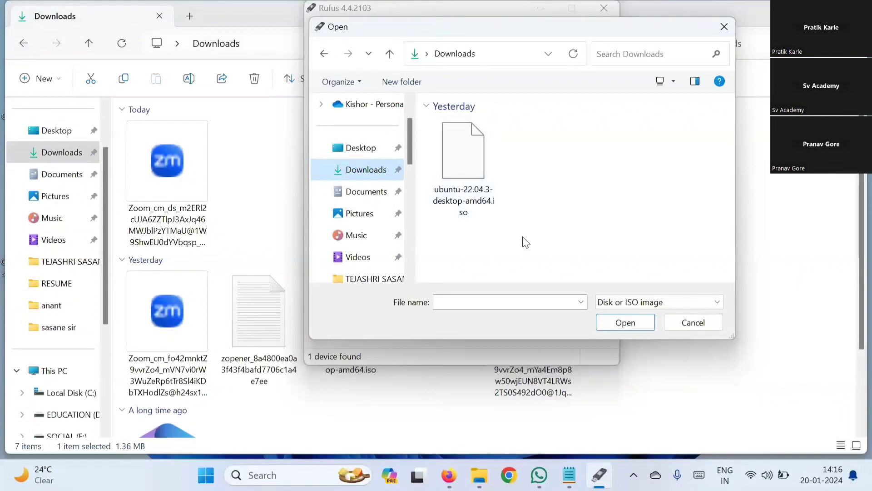
left_click(477, 184)
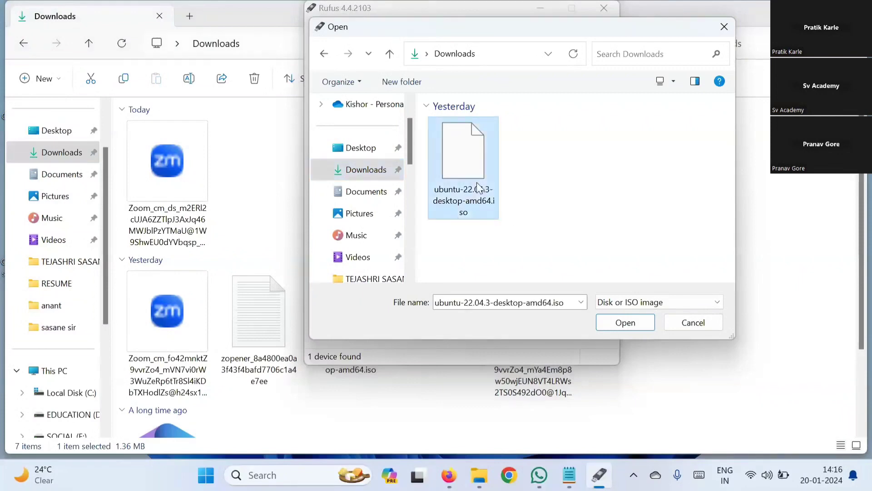
left_click(623, 324)
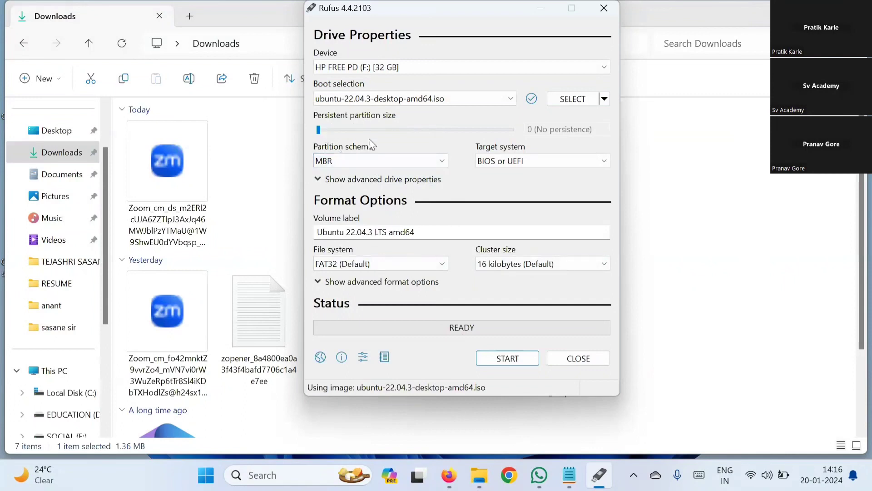
Review the MBR and GPT partition scheme options, leaving MBR selected
left_click(373, 161)
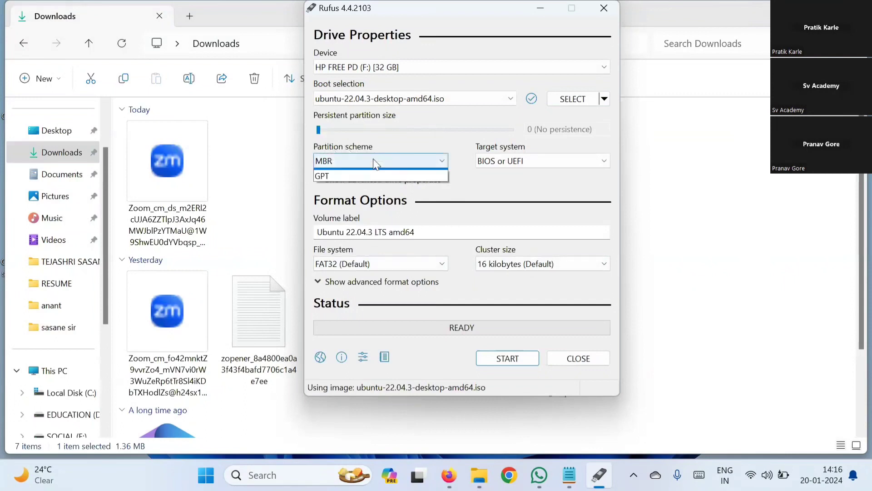
left_click(373, 162)
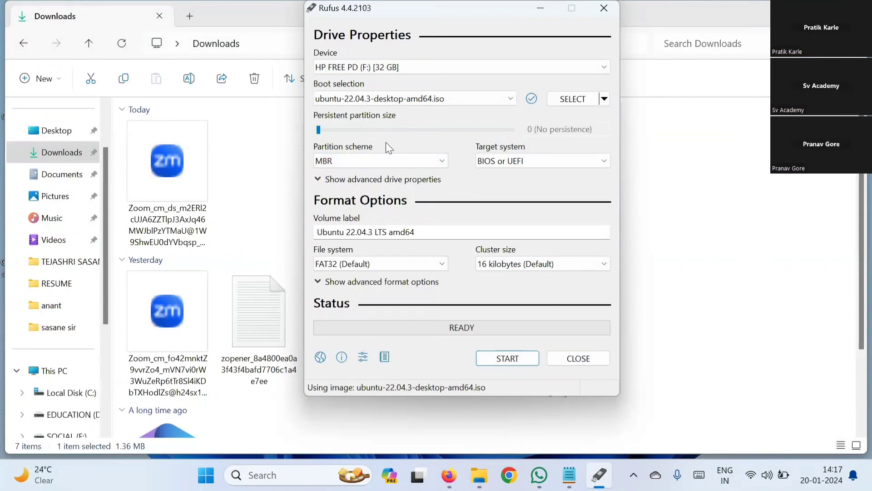
left_click(373, 161)
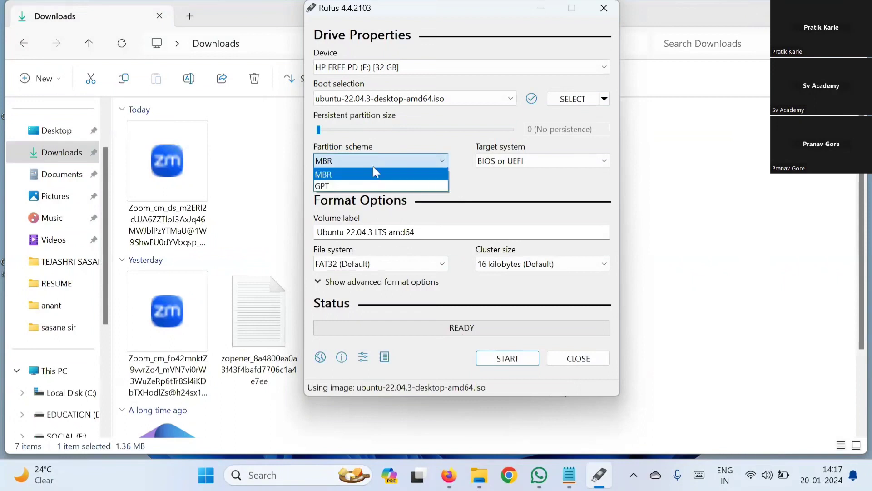
left_click(374, 148)
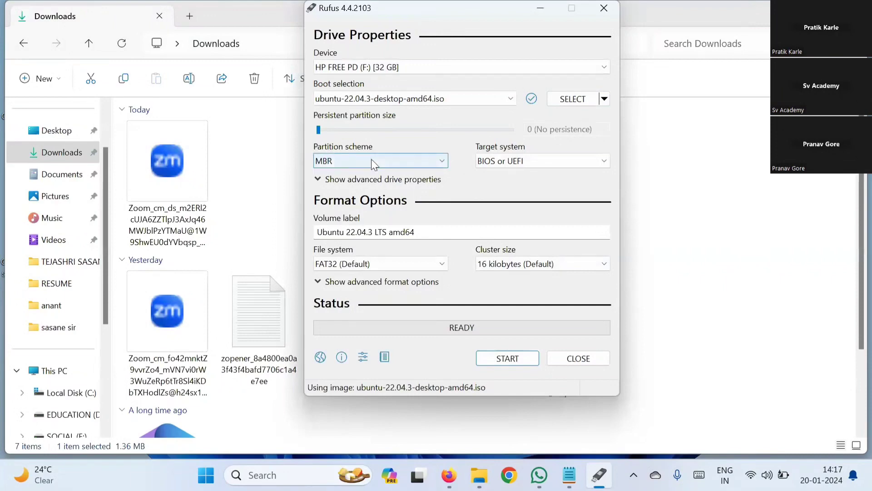
left_click(371, 160)
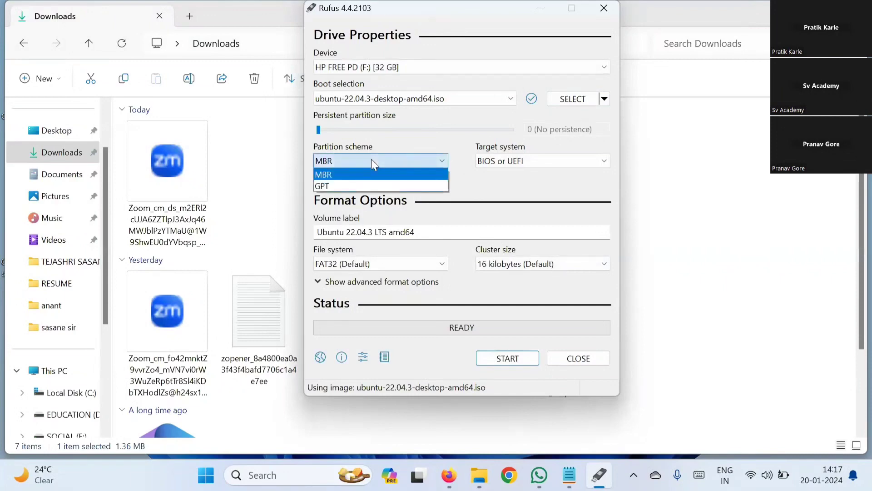
left_click(371, 159)
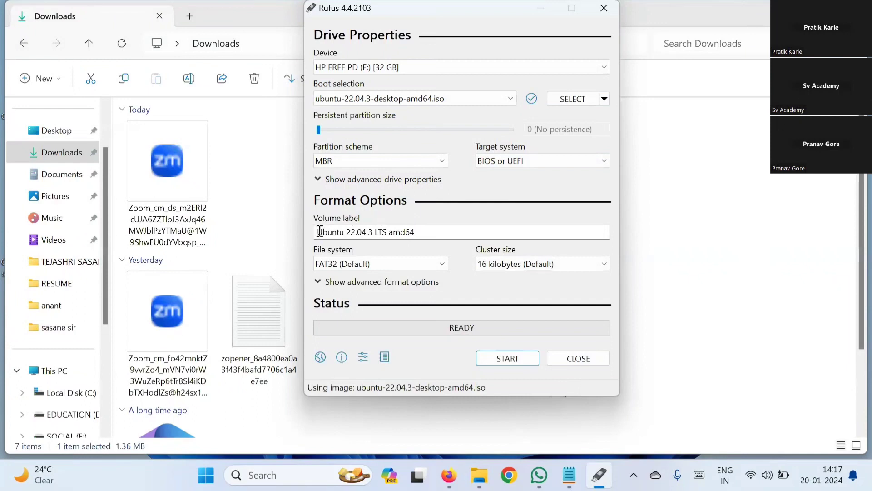
Replace the volume label with "ubuntu booting"
left_click(423, 233)
left_click_drag(422, 233, 308, 233)
type("u")
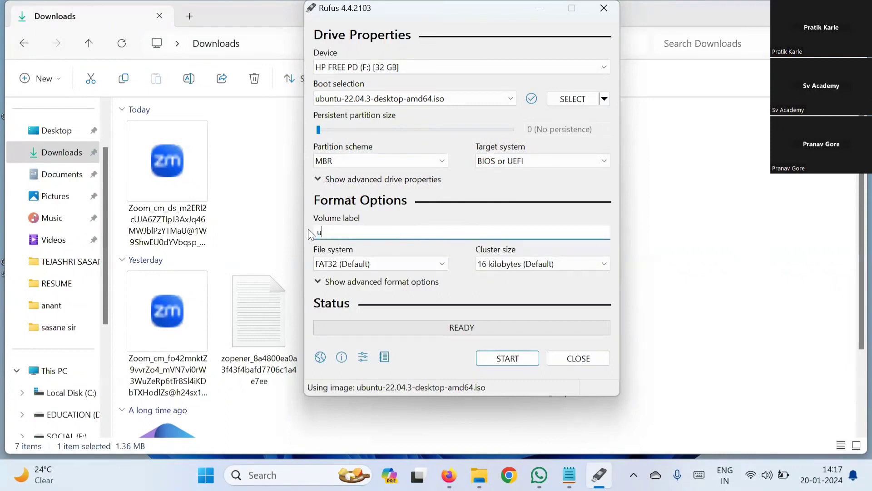
type("buntu")
key("BackSpace")
type("booting")
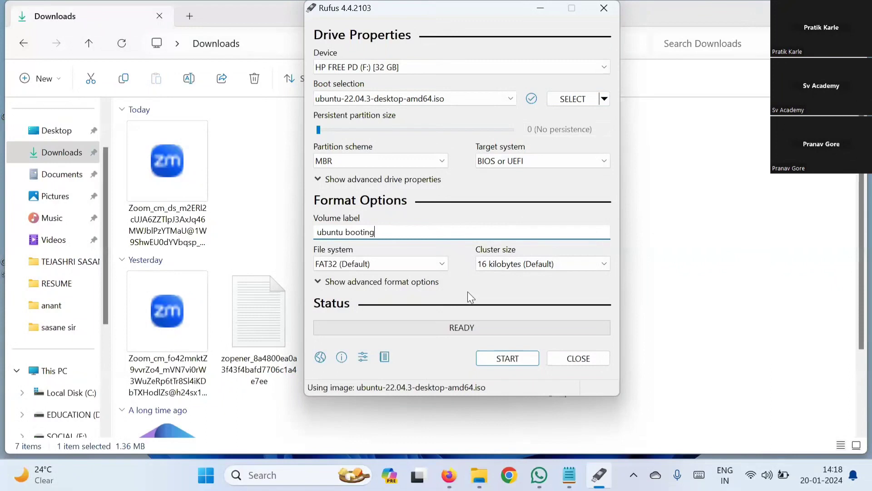
Start writing the pendrive in the recommended ISO Image mode, allowing the Grub file download and accepting erasure of the drive's data
left_click(497, 360)
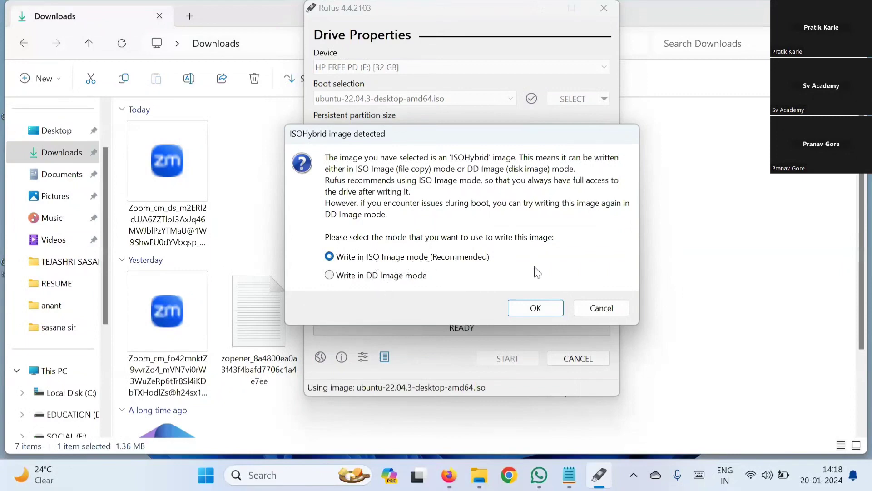
left_click(536, 310)
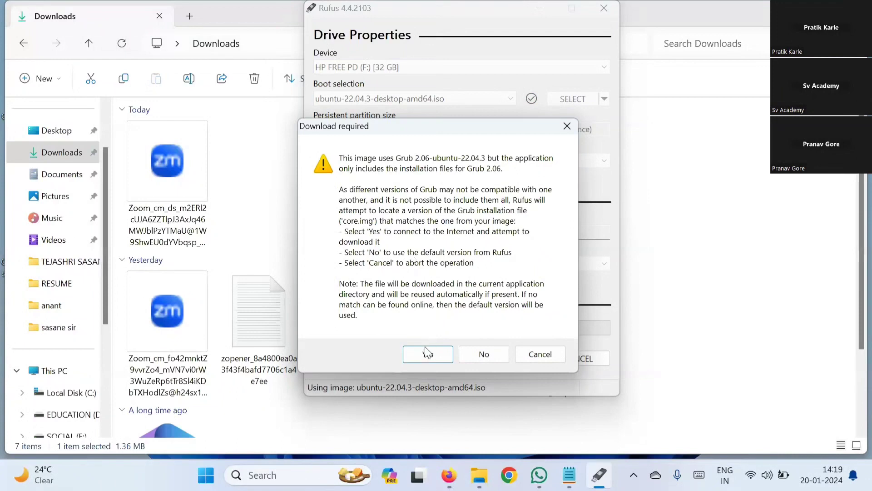
left_click(440, 354)
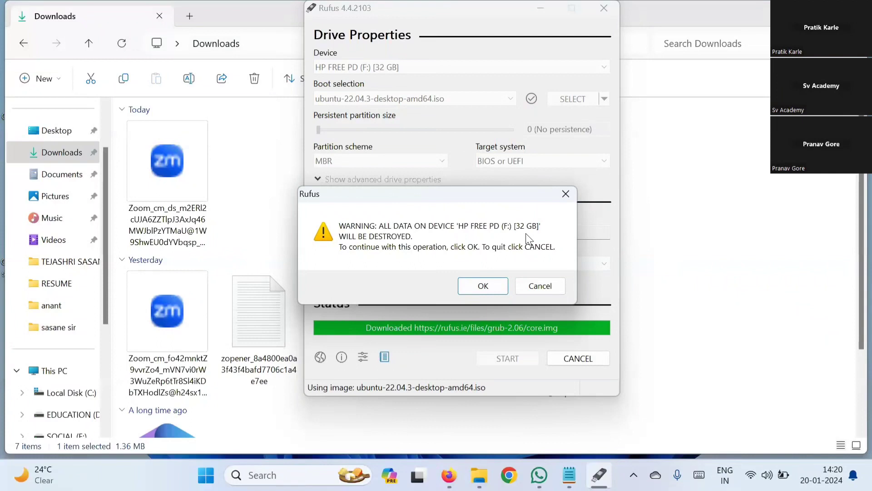
left_click(488, 283)
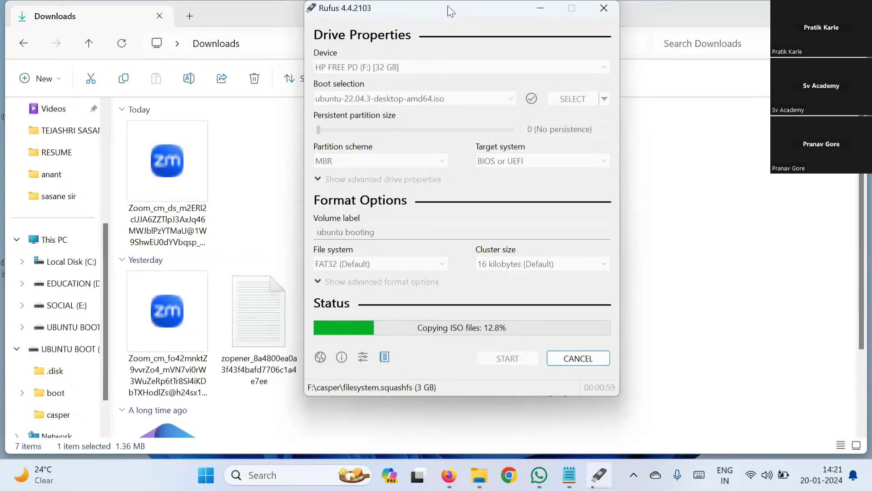
left_click_drag(448, 5, 436, 29)
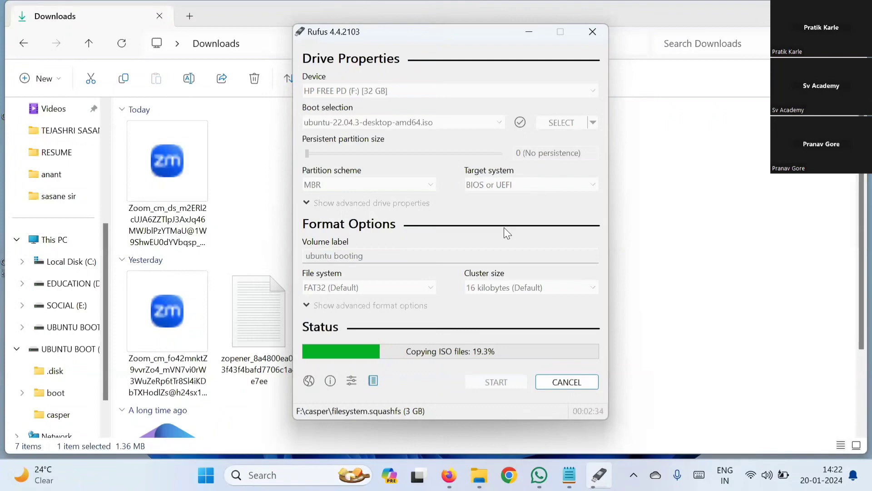
key("alt+Tab")
key("alt+Tab")
key("alt+Tab")
key("alt+Tab")
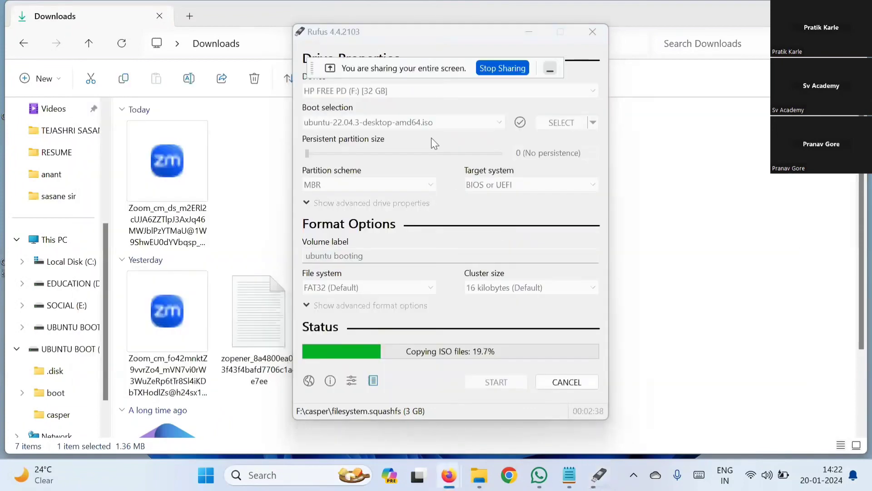
key("alt+Tab")
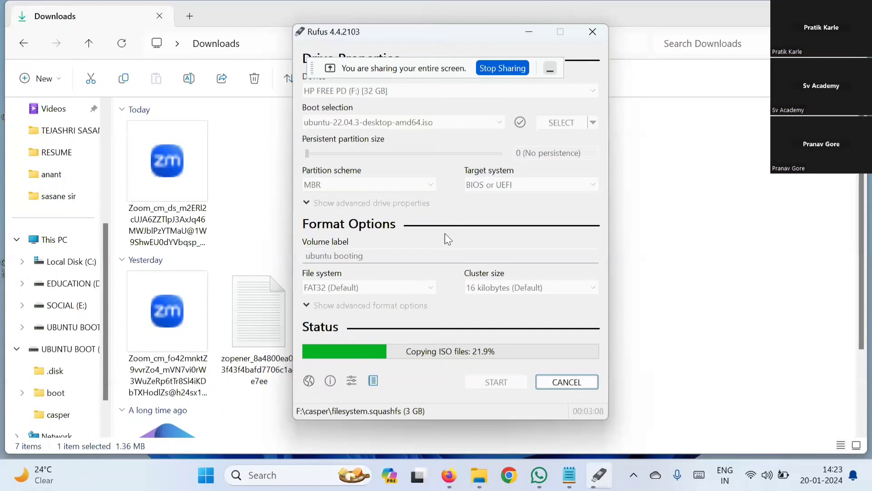
Minimize the screen-sharing indicator and the Rufus window, and switch to the new tab page in Firefox
left_click(551, 71)
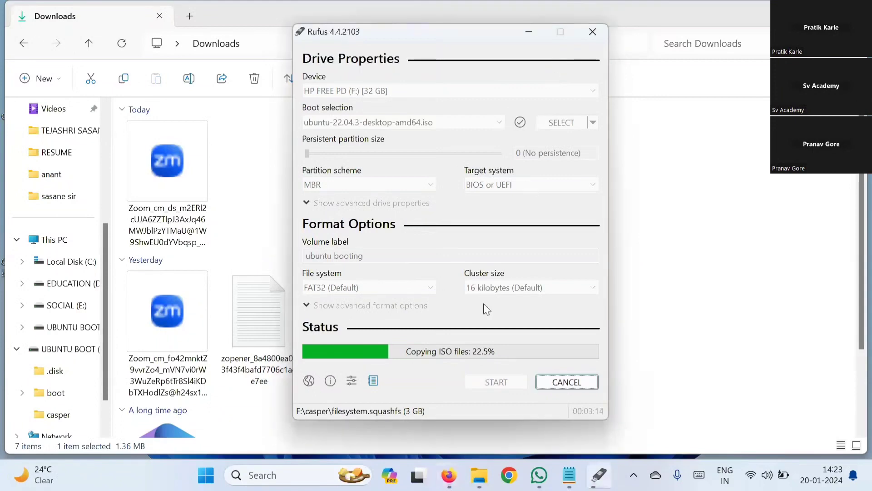
left_click(527, 34)
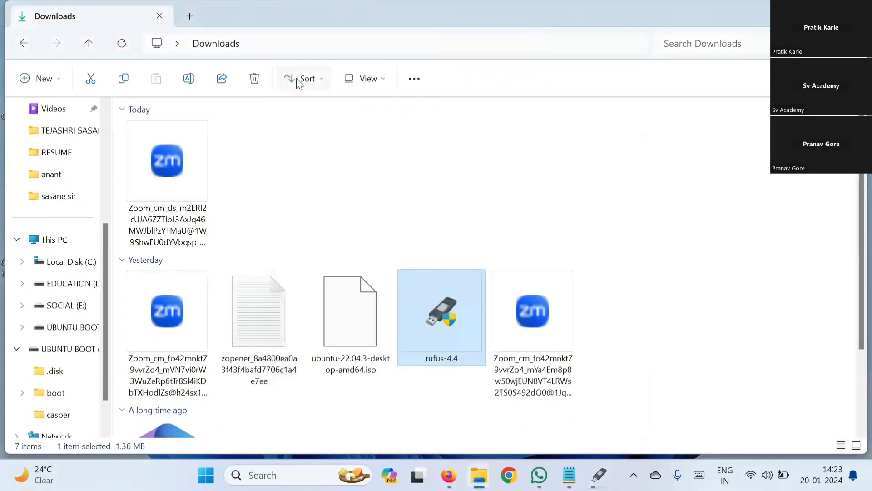
left_click(193, 20)
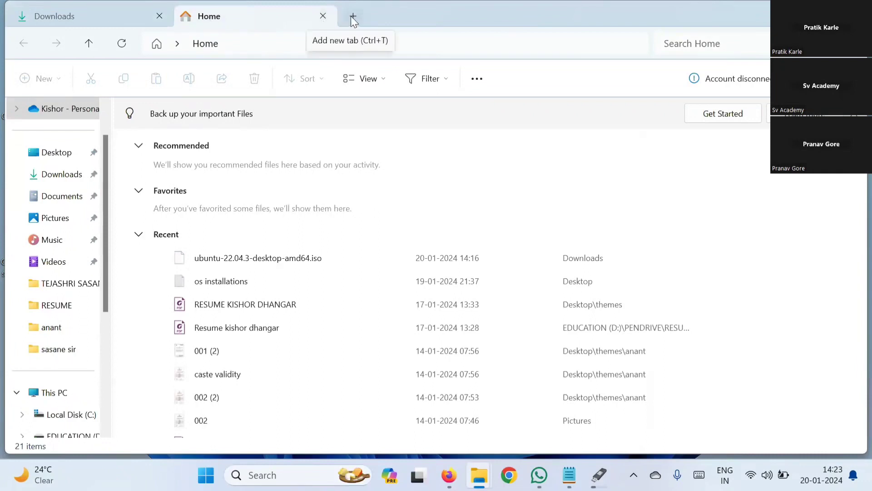
key("alt+Tab")
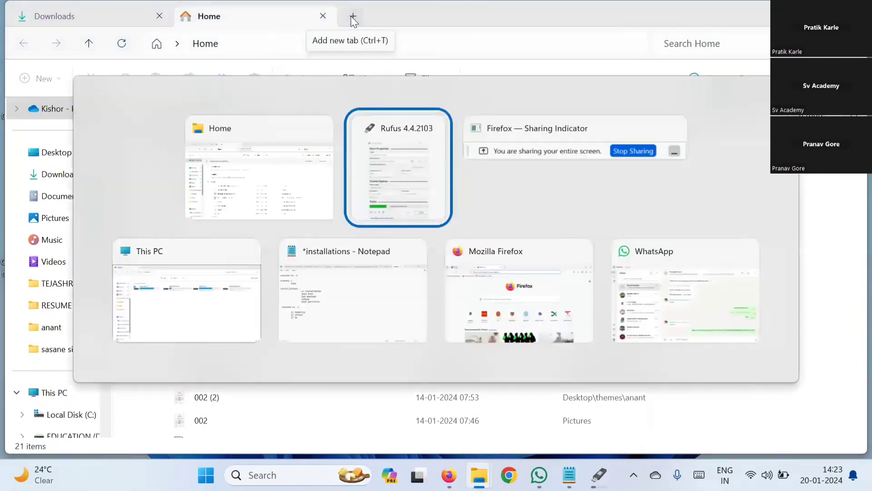
key("Tab")
key("Tab")
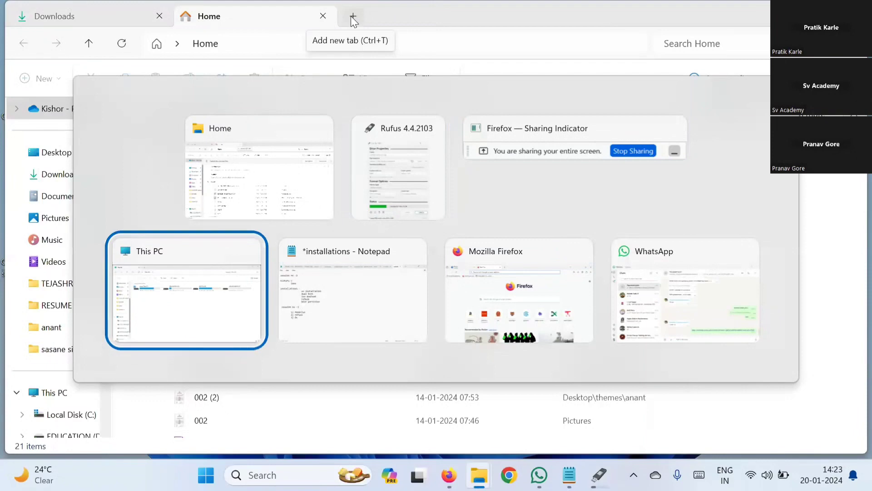
key("Tab")
key("Escape")
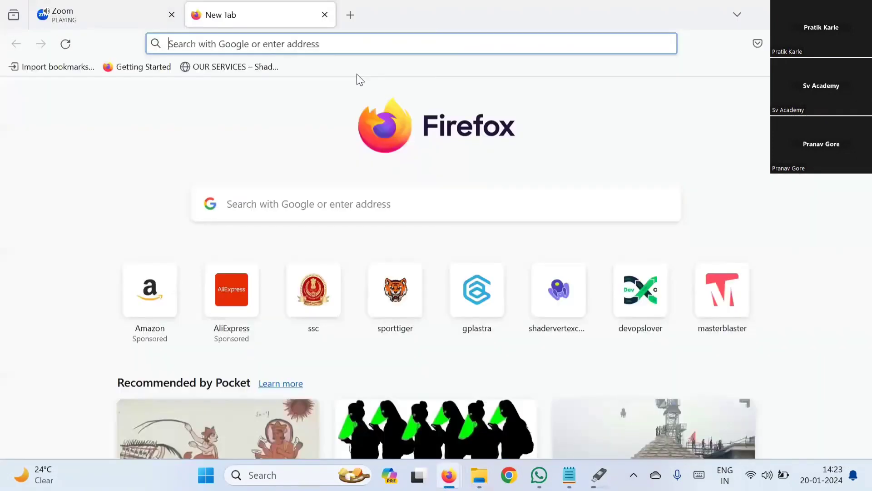
Check the ISO copying progress in Rufus and return to Firefox
left_click(285, 44)
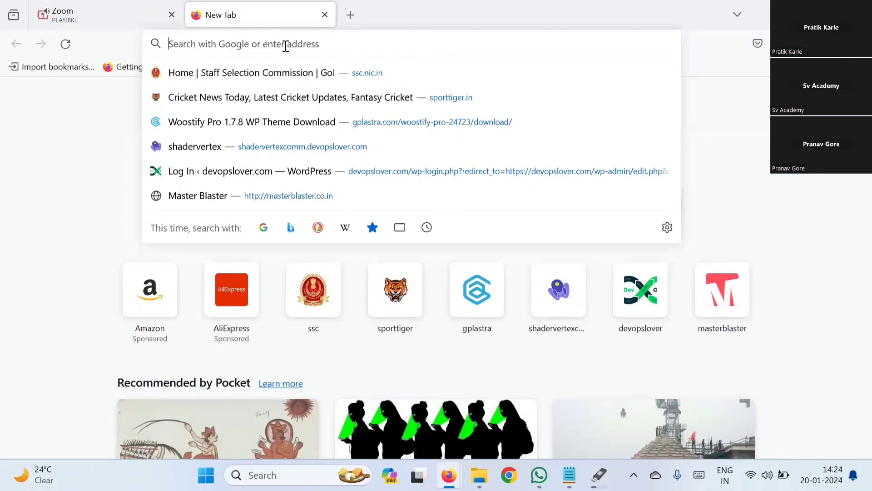
key("alt+Tab")
key("alt+Tab")
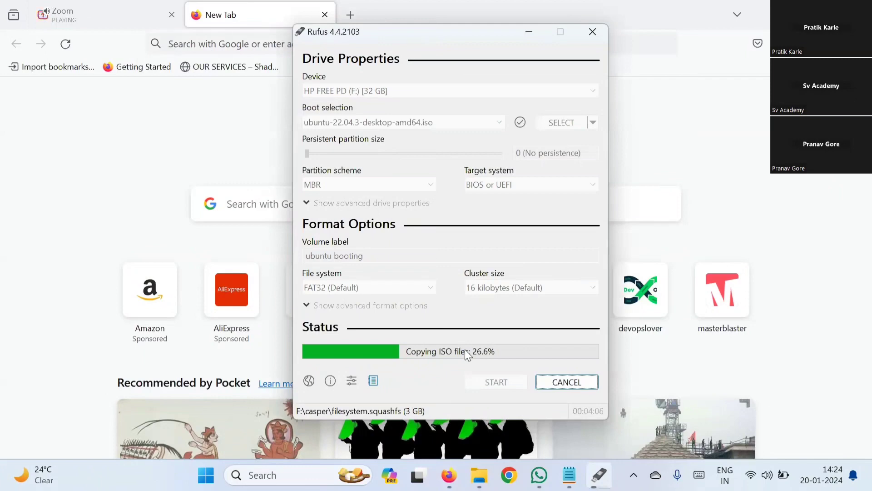
key("alt+Tab")
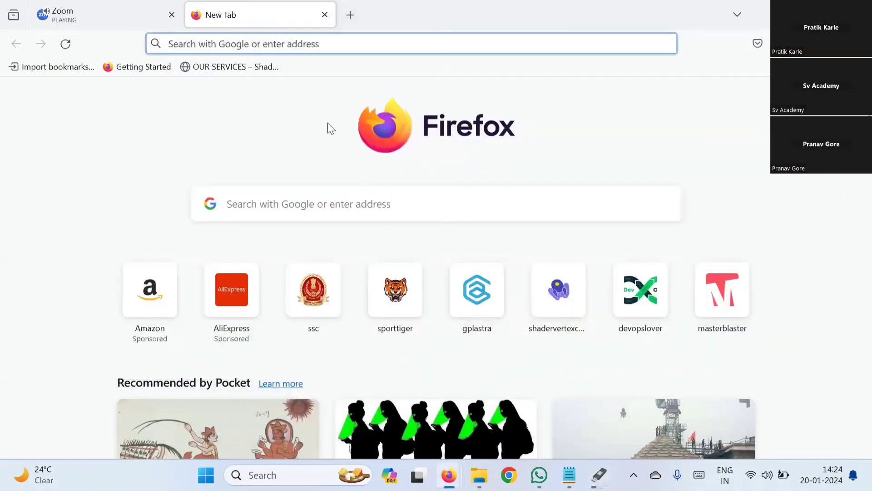
Search Google for "windows 10 download" and open Microsoft's Download Windows 10 Disc Image (ISO File) page
left_click(300, 44)
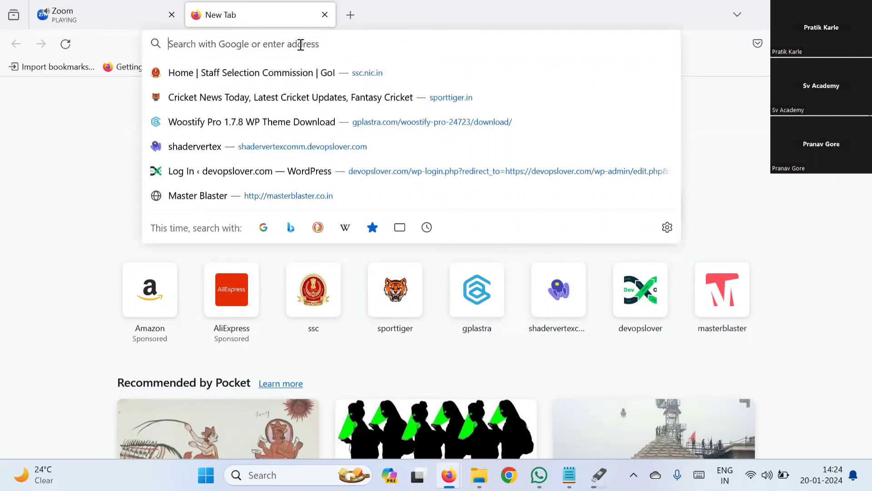
type("window")
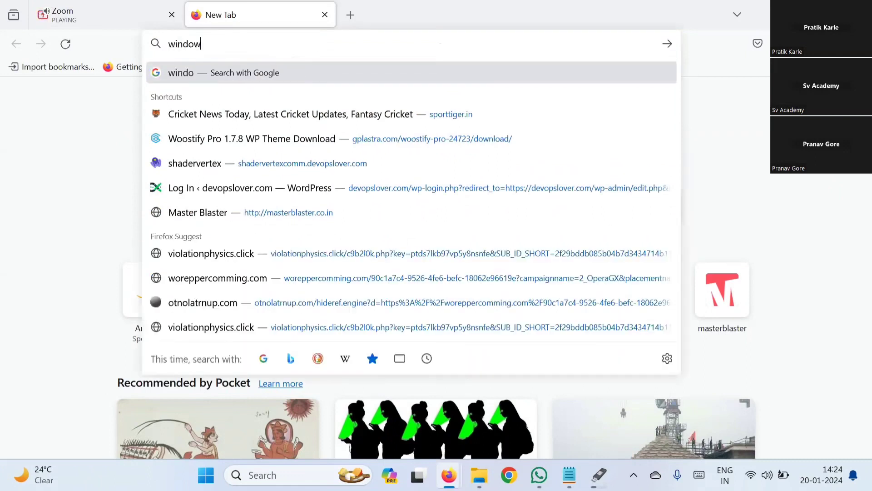
key("Down")
key("Down")
key("Down")
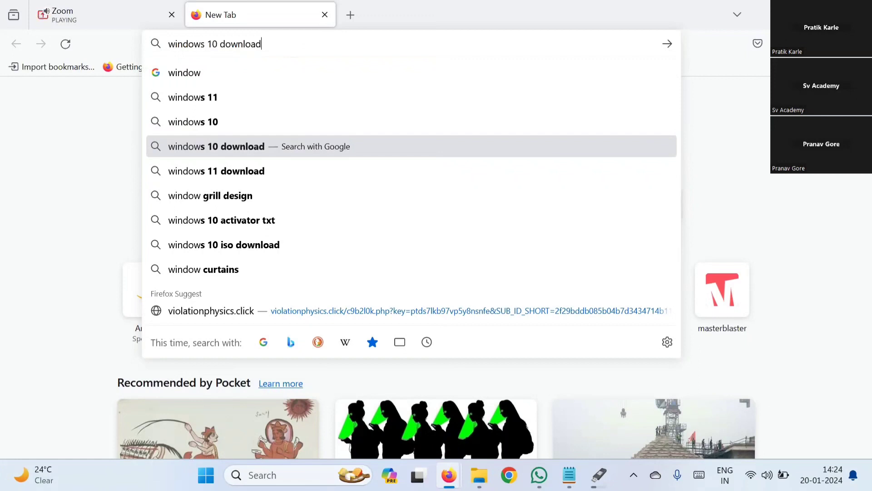
key("Return")
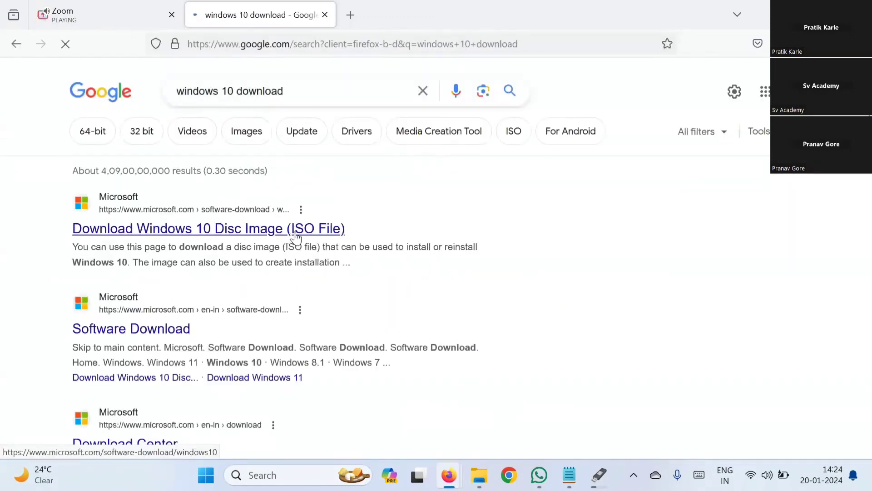
left_click(194, 231)
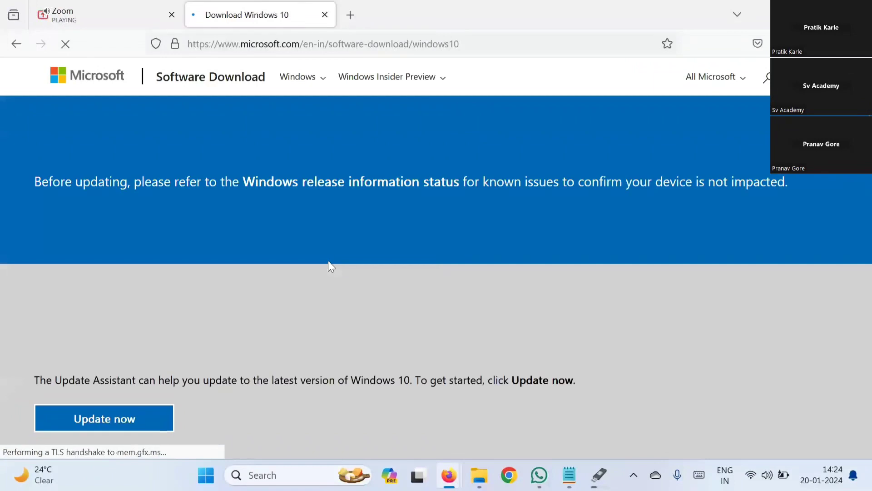
scroll(260, 341, "down", 2)
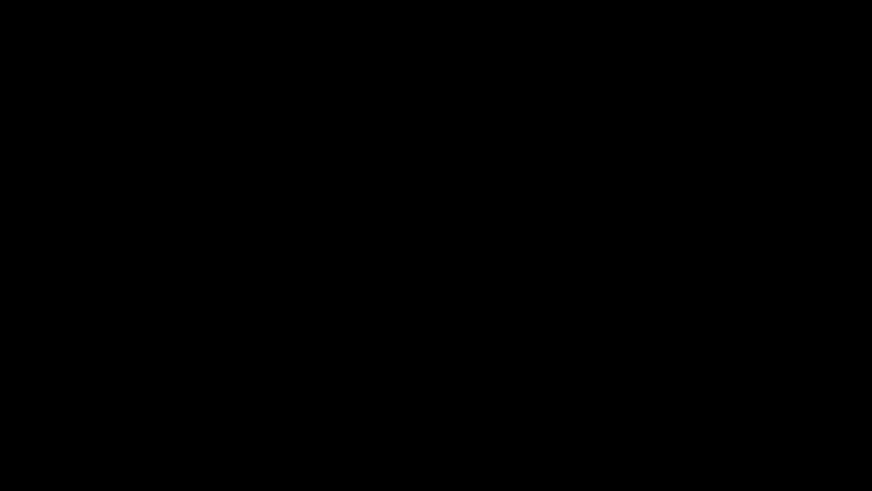
Search Google for "windows 11 download iso" and open Microsoft's Download Windows 11 page
key("BackSpace")
type("11 download iso")
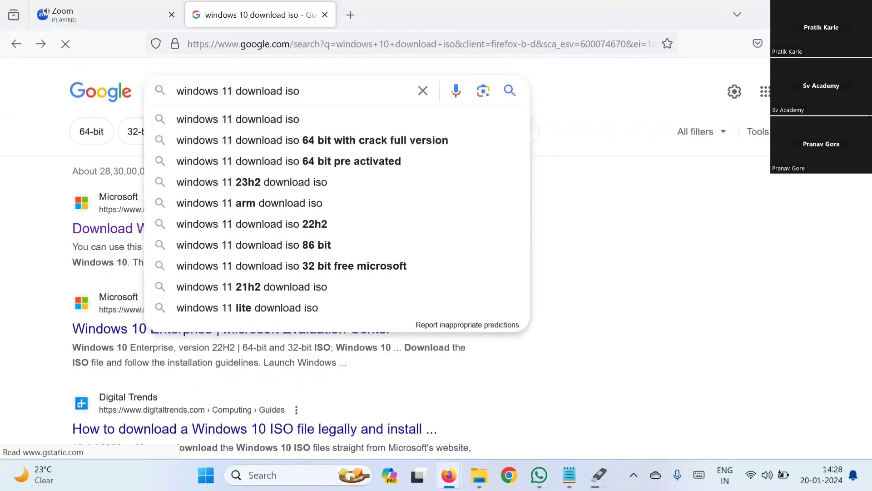
key("Return")
left_click(148, 230)
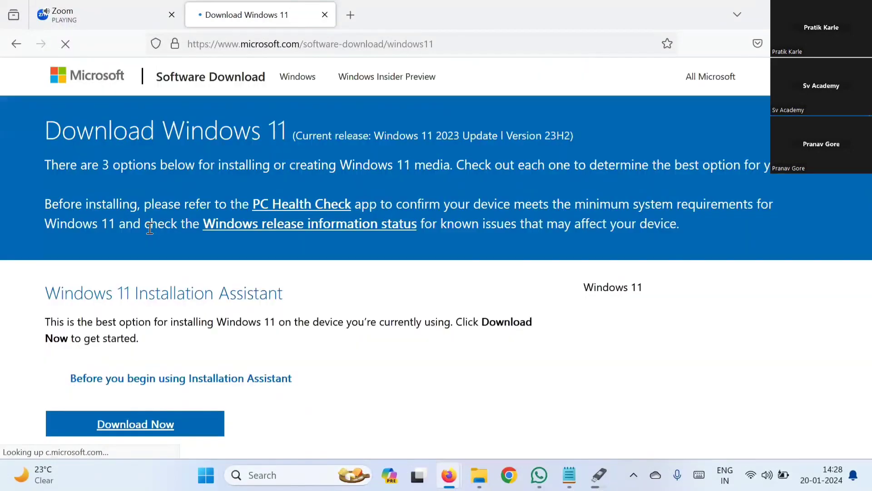
Expand the notes on using the Installation Assistant and review the page's Windows 11 download options
scroll(300, 300, "down", 2)
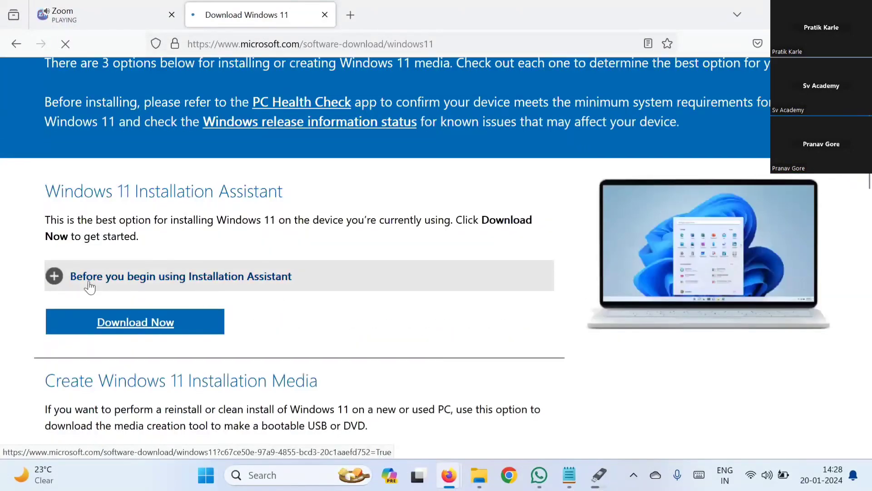
left_click(89, 284)
scroll(207, 349, "down", 5)
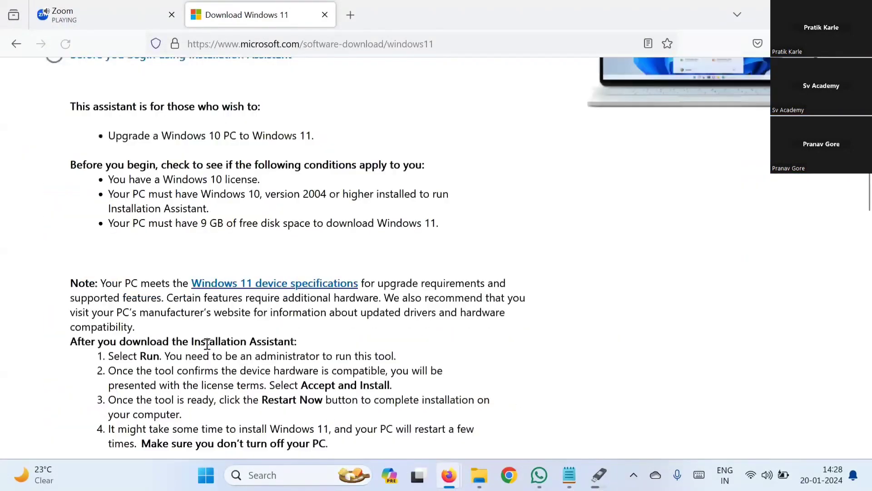
scroll(206, 344, "down", 8)
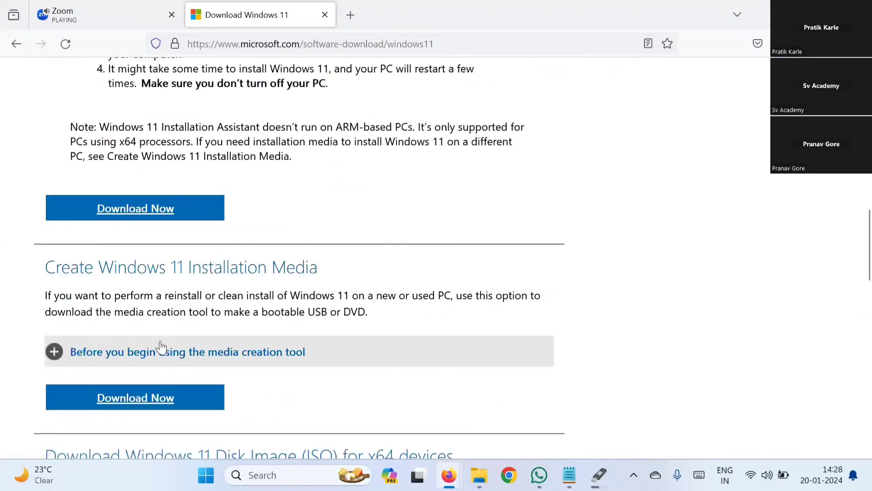
scroll(161, 348, "down", 1)
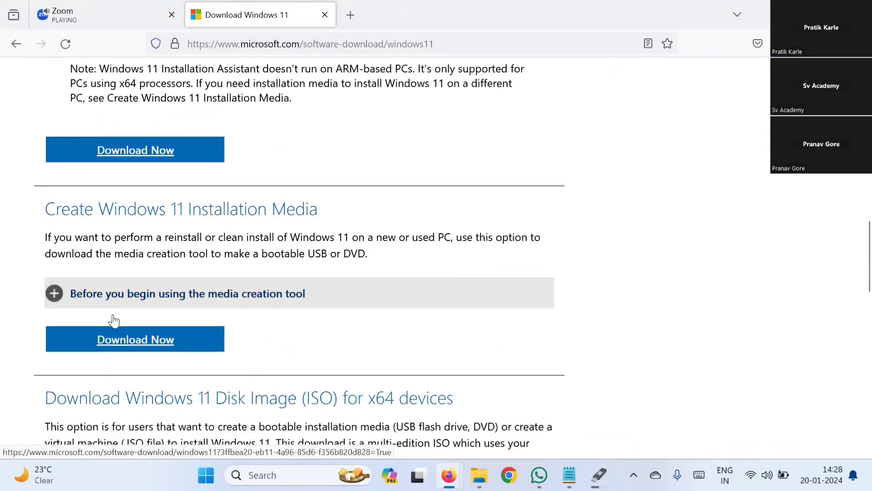
scroll(248, 210, "up", 5)
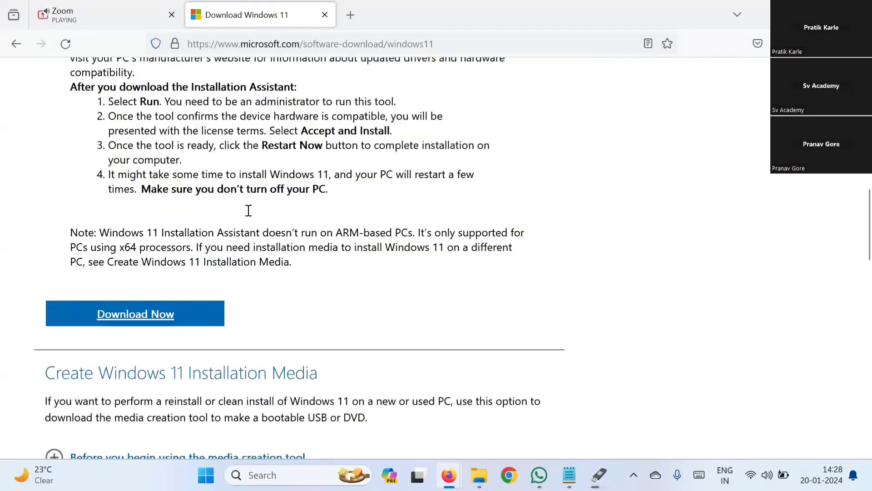
scroll(235, 287, "down", 10)
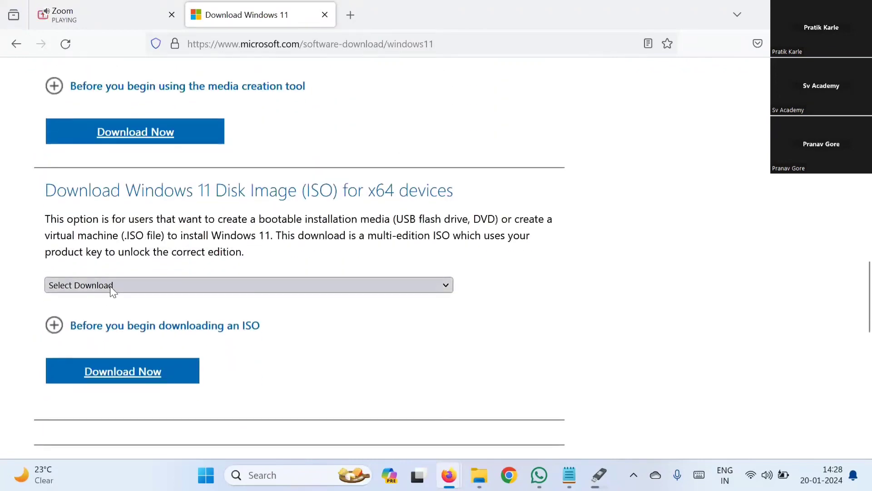
Choose Windows 11 (multi-edition ISO for x64 devices) as the disk image to download
left_click(111, 287)
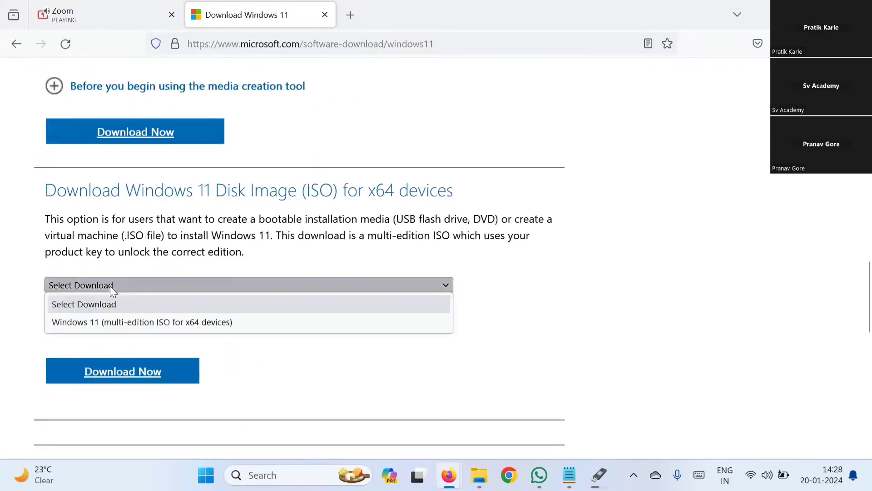
left_click(214, 325)
scroll(296, 212, "down", 1)
scroll(298, 216, "up", 2)
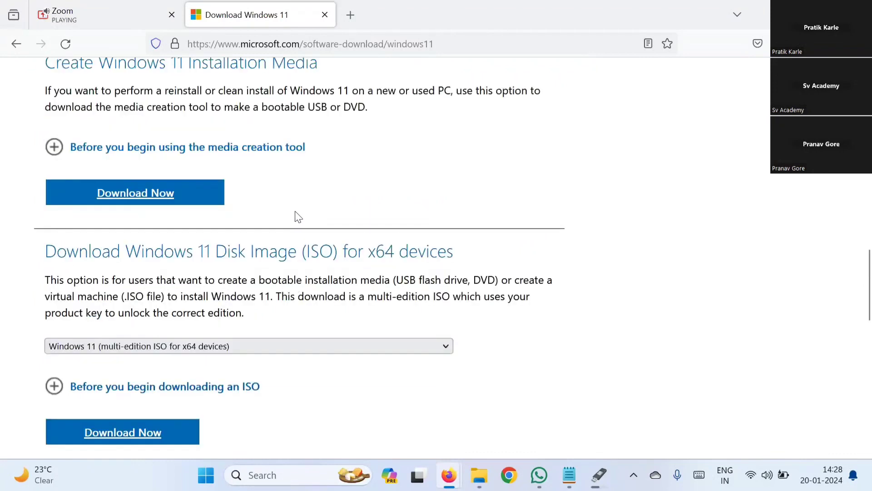
scroll(297, 214, "up", 5)
scroll(295, 211, "down", 7)
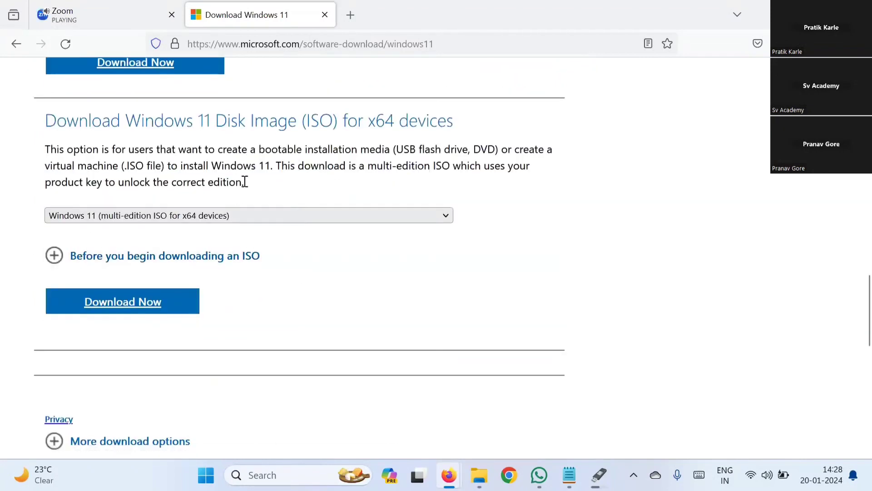
scroll(244, 183, "down", 1)
scroll(109, 149, "up", 1)
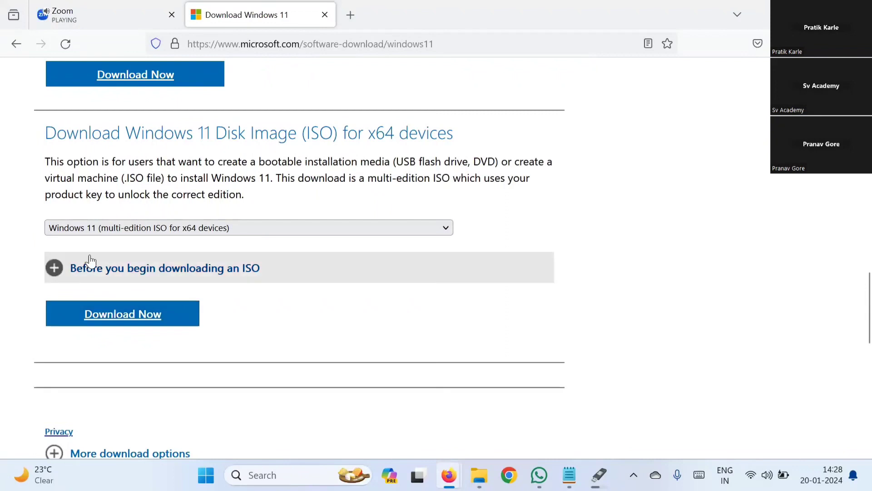
left_click(83, 229)
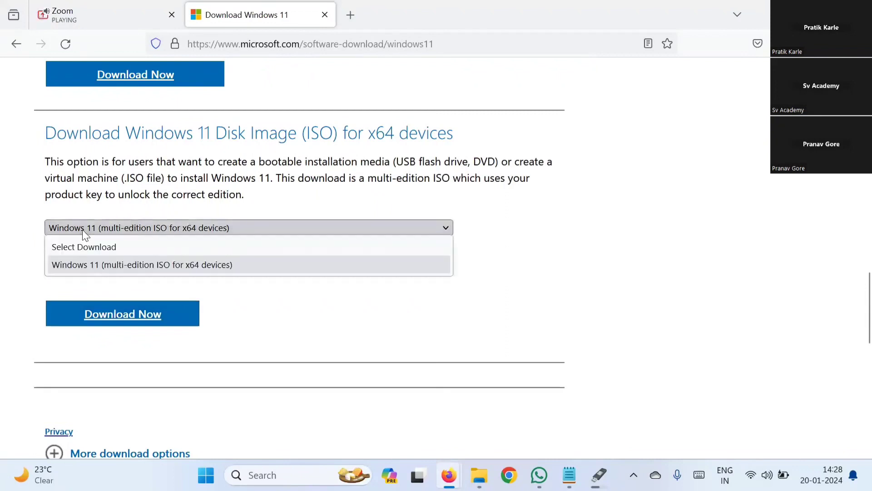
left_click(97, 264)
Submit the download request for the chosen Windows 11 ISO and go to the product language selection
scroll(221, 168, "down", 1)
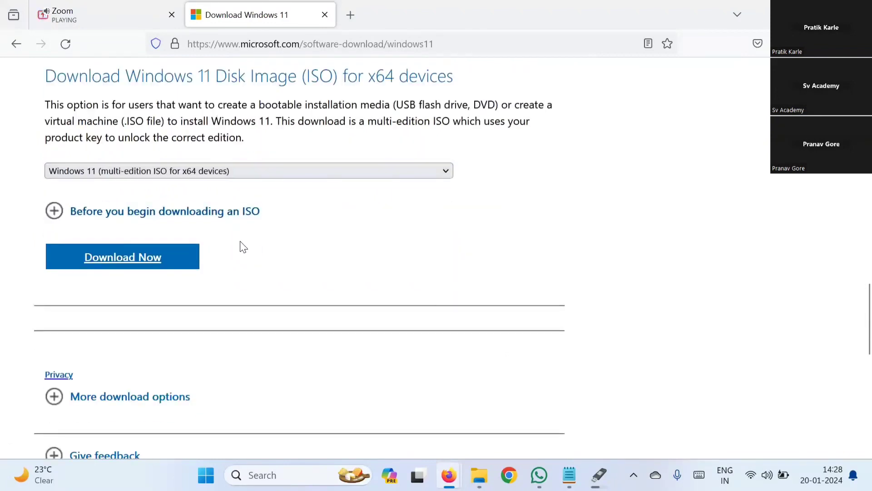
left_click_drag(243, 245, 162, 259)
left_click(150, 265)
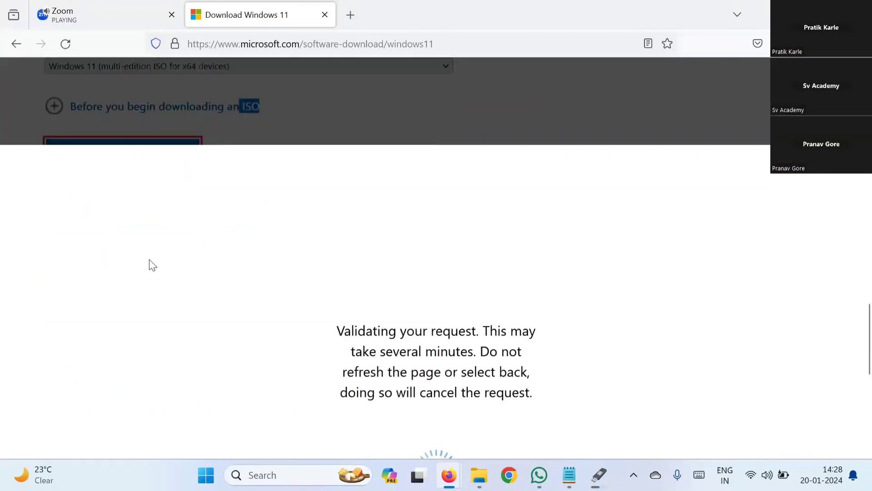
scroll(358, 314, "up", 1)
scroll(359, 313, "up", 3)
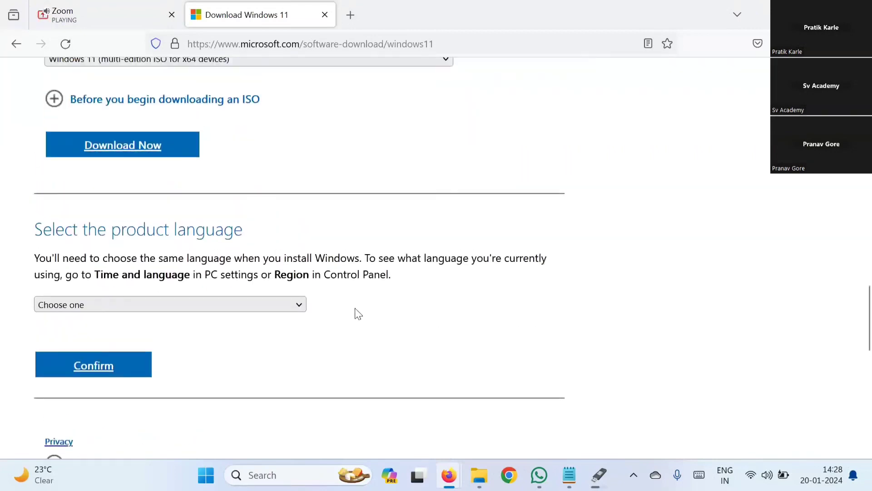
scroll(359, 314, "down", 2)
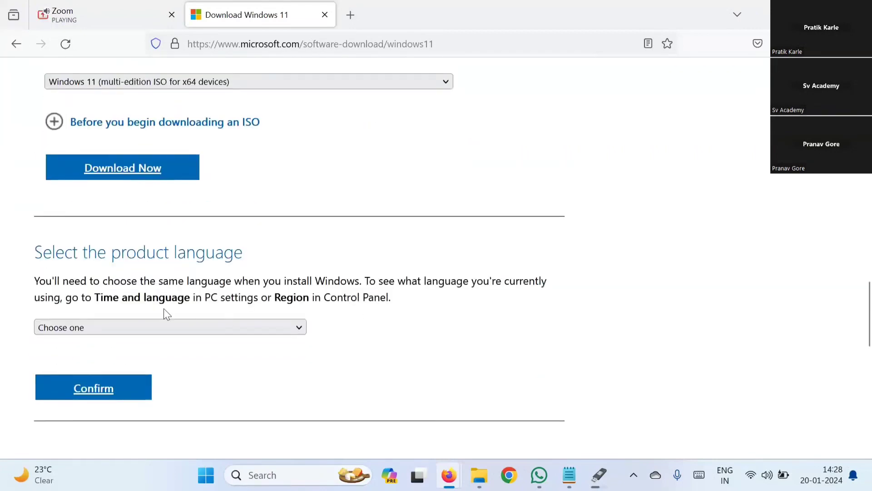
Look through the product languages offered for the Windows 11 ISO
left_click(153, 326)
scroll(135, 214, "down", 3)
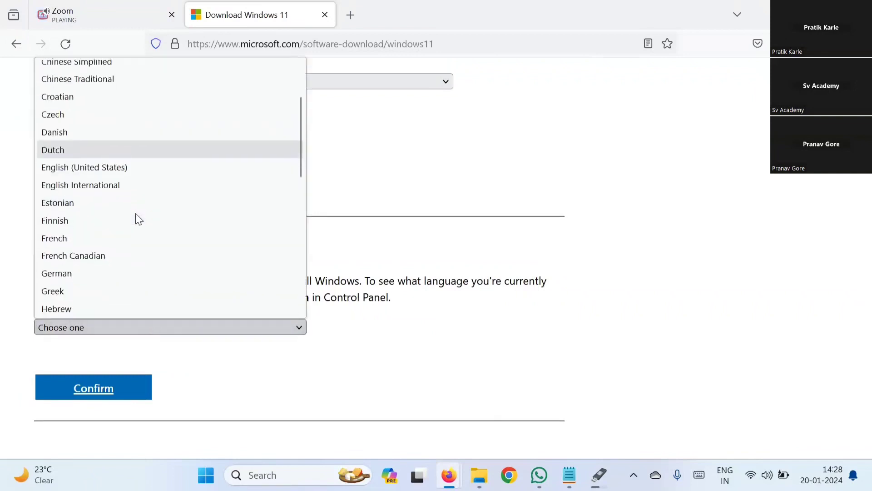
scroll(136, 214, "up", 3)
scroll(136, 213, "down", 2)
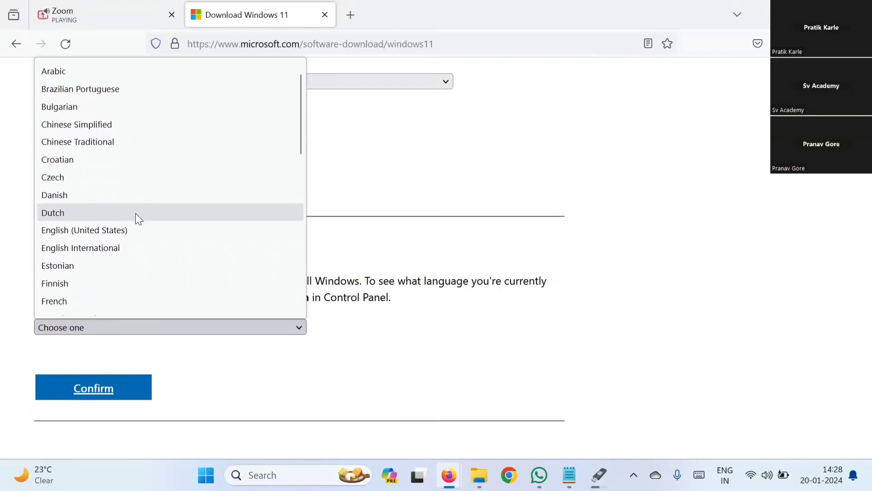
scroll(136, 213, "down", 7)
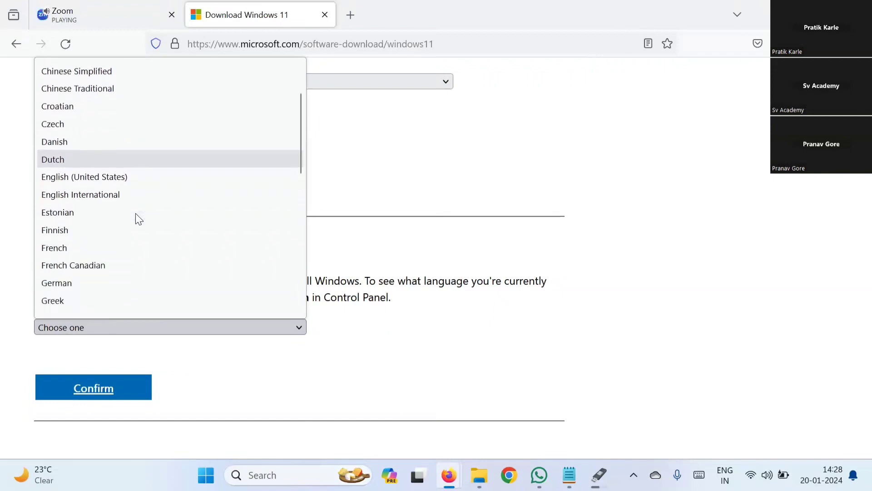
scroll(135, 214, "down", 8)
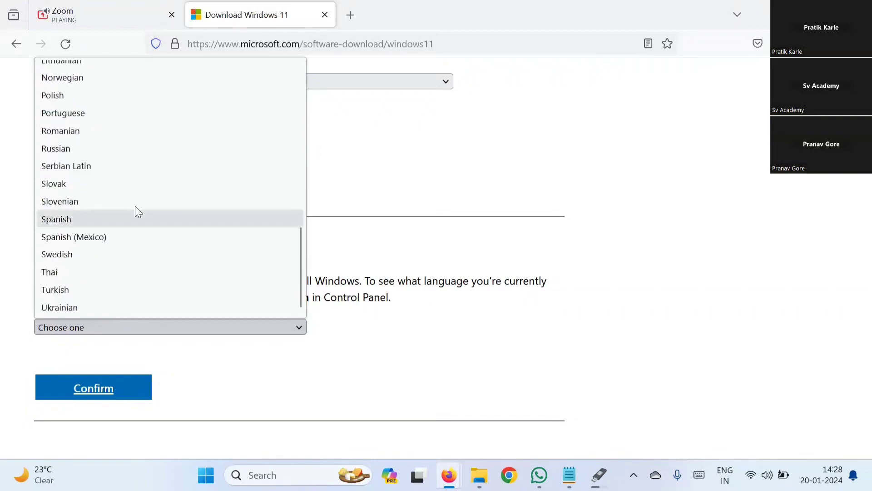
scroll(135, 214, "up", 17)
scroll(138, 214, "down", 16)
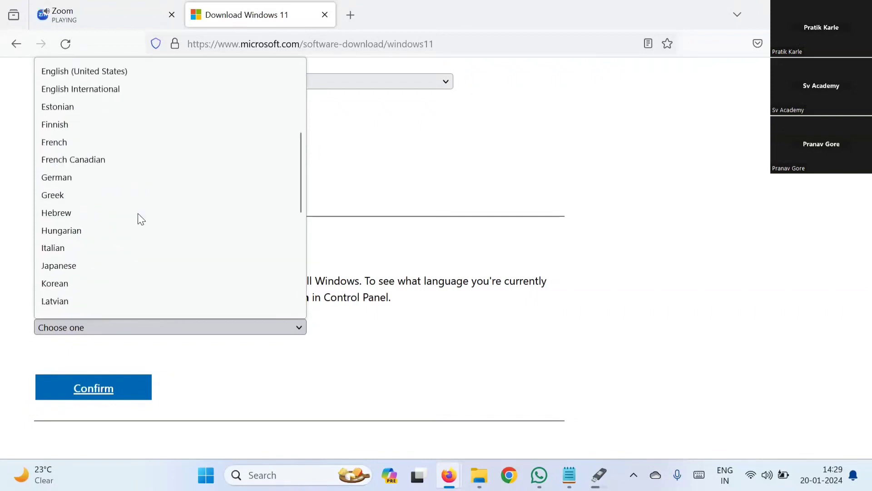
scroll(139, 214, "up", 6)
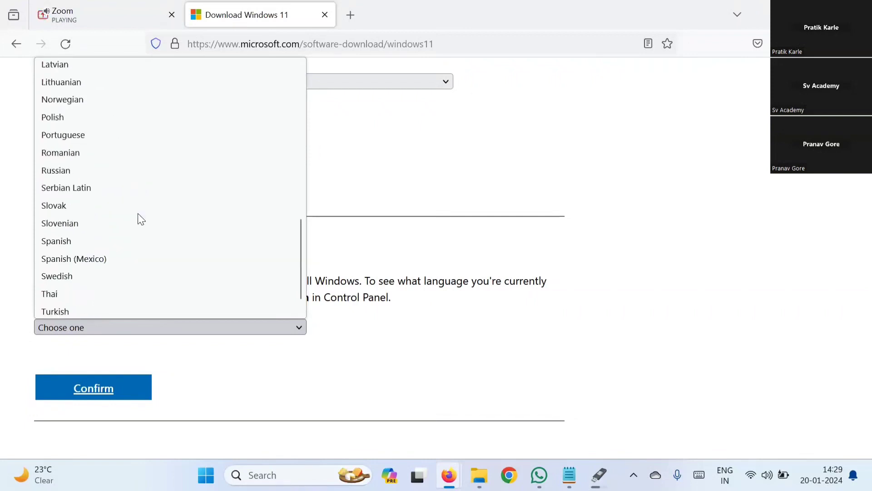
scroll(138, 214, "up", 6)
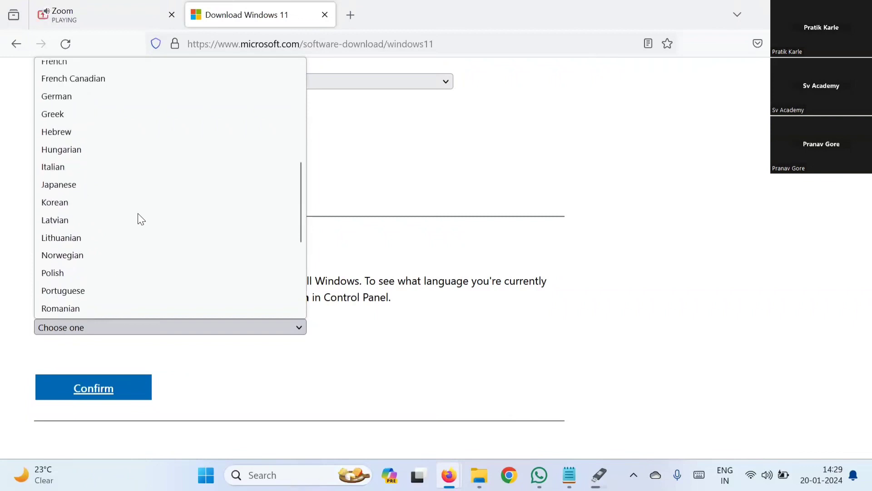
scroll(68, 132, "up", 5)
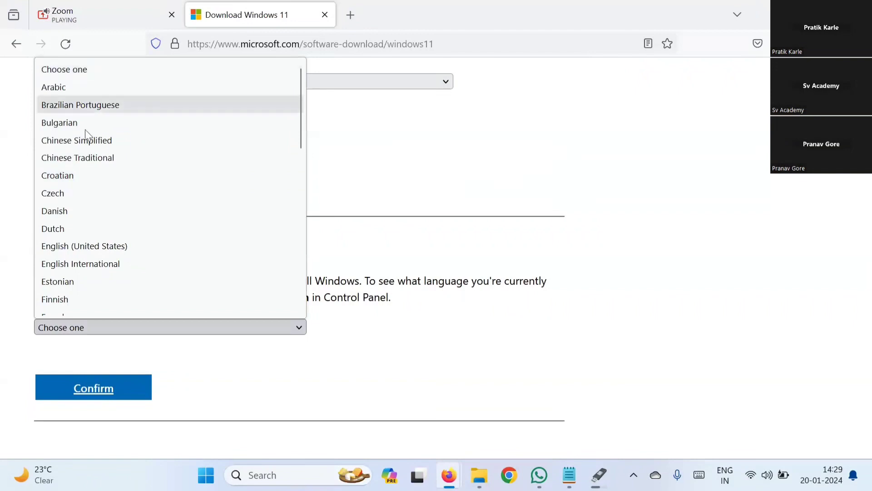
Choose English (United States) as the product language and confirm it to get the ISO download link
scroll(89, 200, "down", 1)
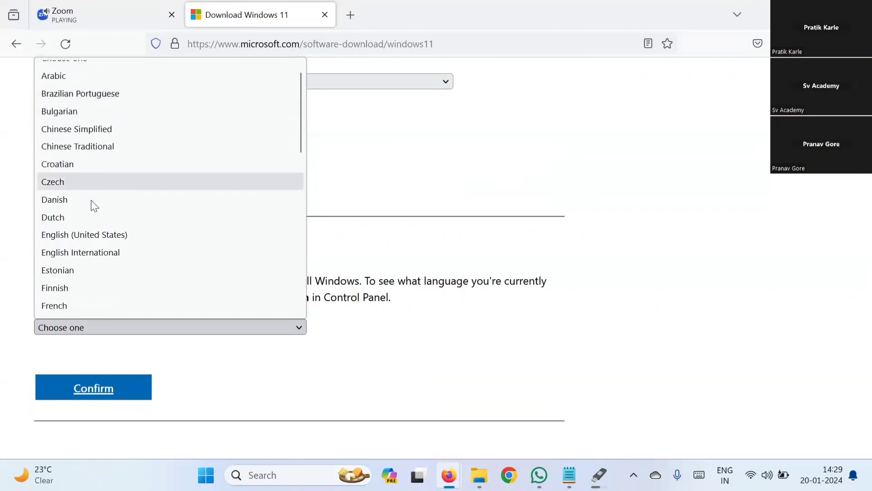
left_click(100, 236)
scroll(186, 246, "down", 2)
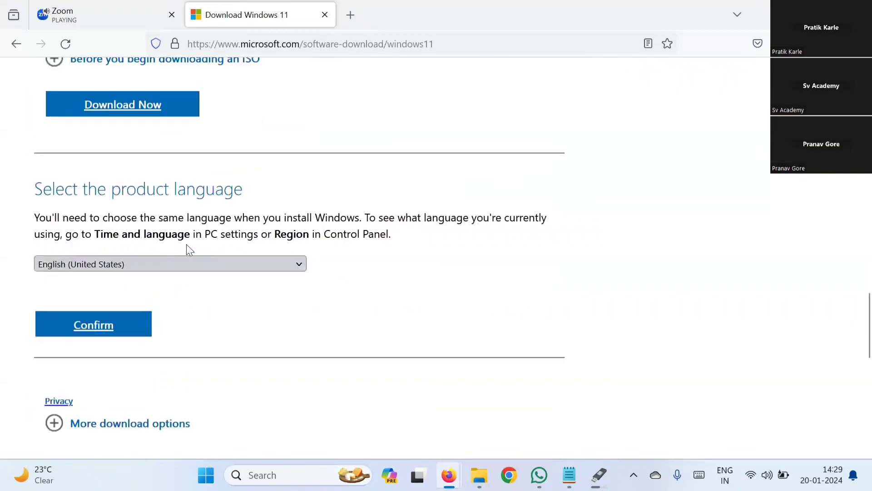
left_click(114, 323)
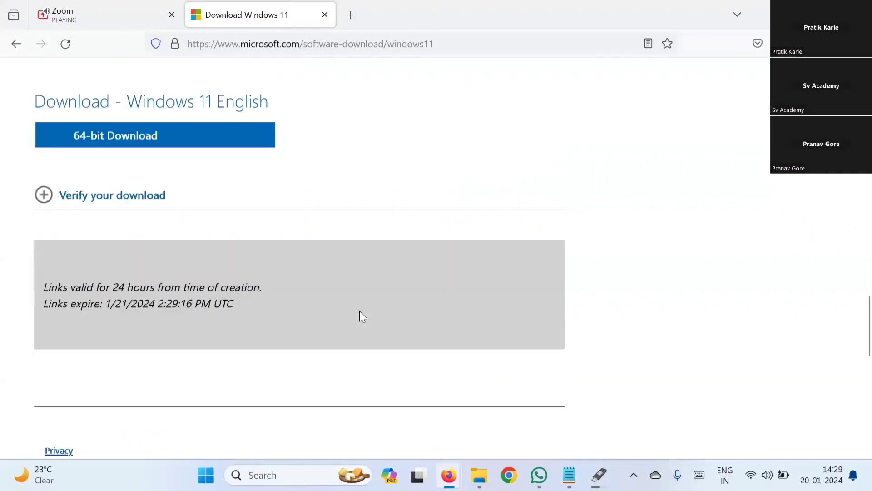
scroll(361, 314, "up", 2)
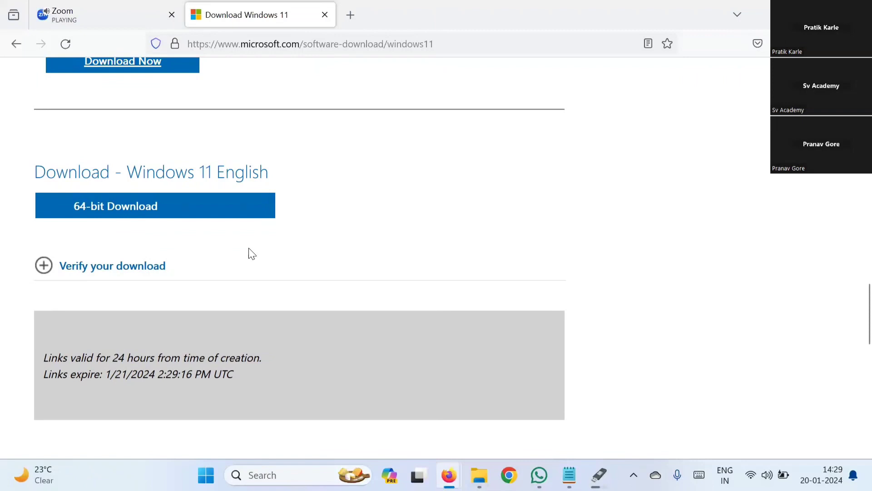
Open the properties of This PC from the desktop and examine the processor and system type in the device specifications
key("super+d")
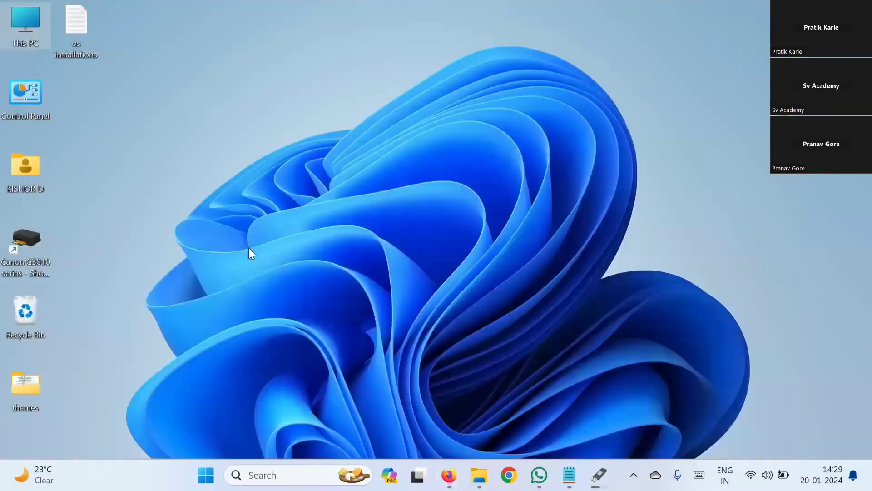
right_click(24, 42)
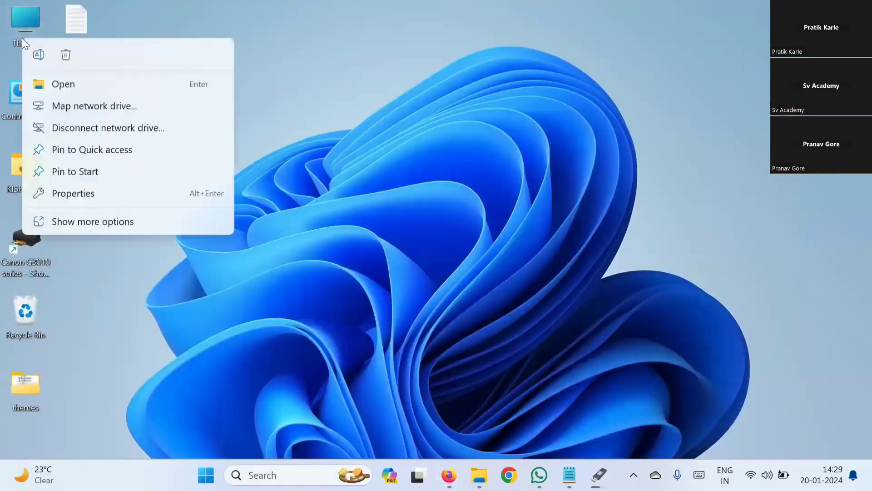
left_click(79, 193)
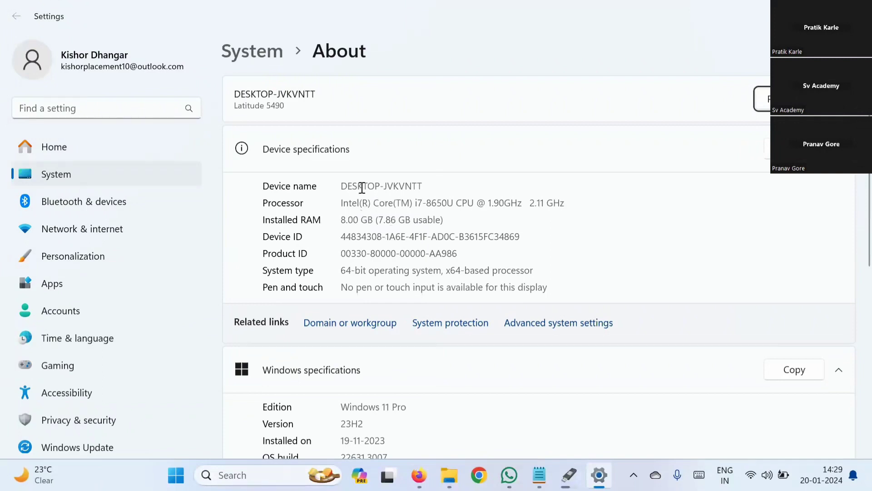
double_click(414, 203)
left_click(341, 223)
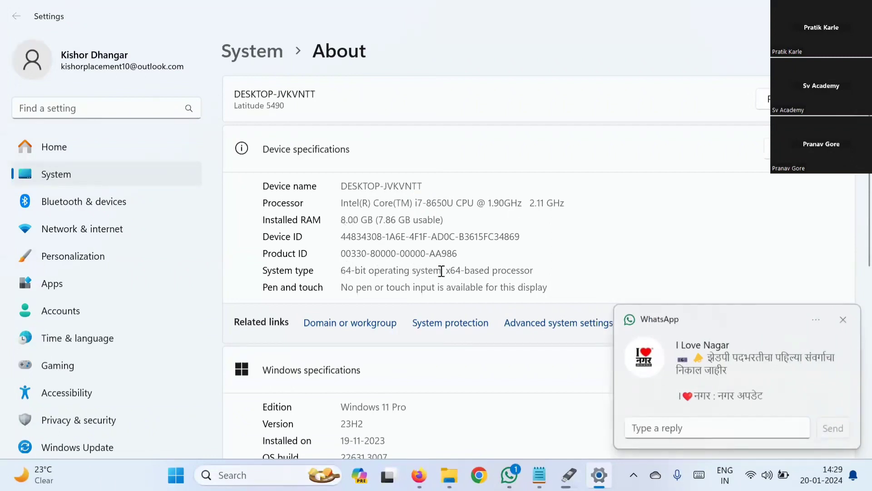
left_click_drag(441, 271, 341, 271)
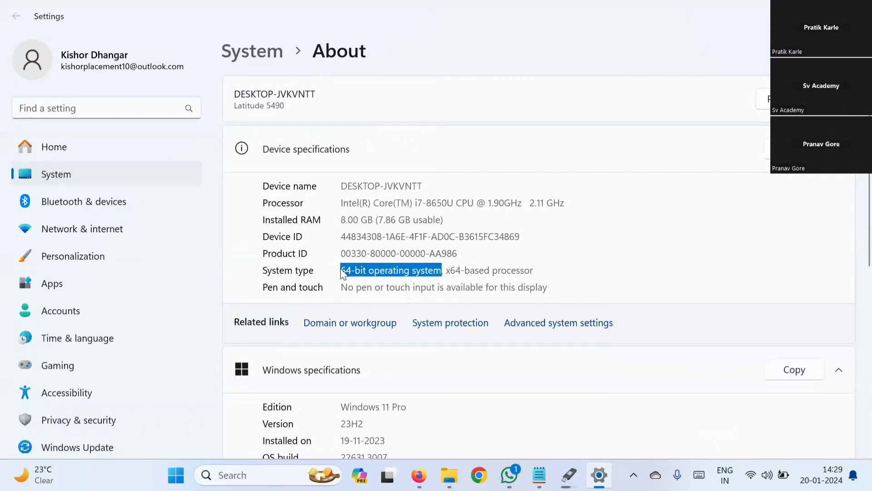
left_click(343, 273)
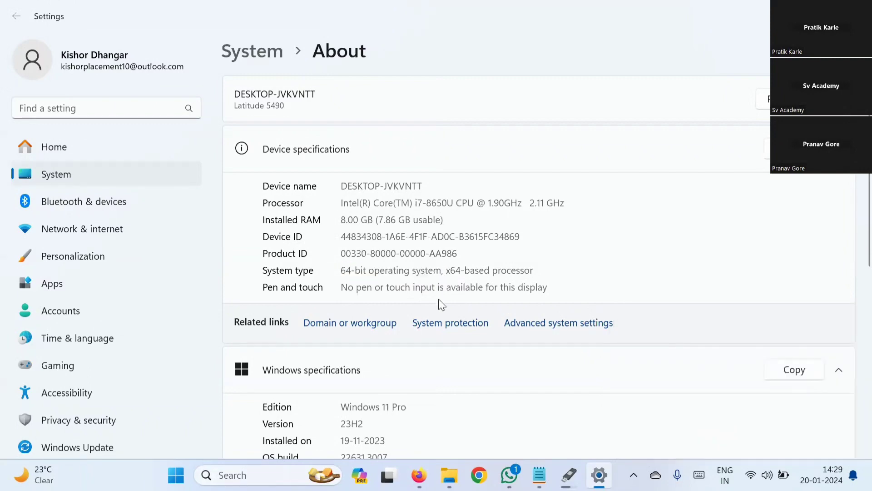
Return to the Download Windows 11 page in Firefox and start the 64-bit download of the Windows 11 English ISO
key("alt+Tab")
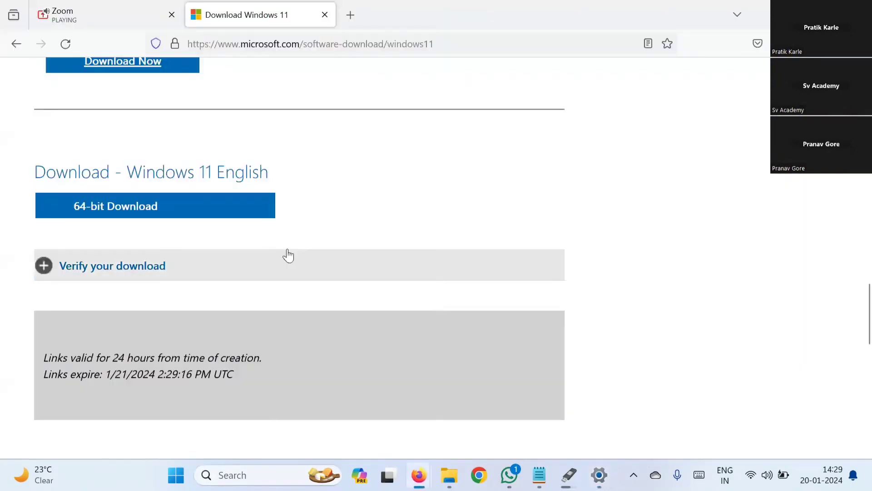
scroll(265, 278, "up", 1)
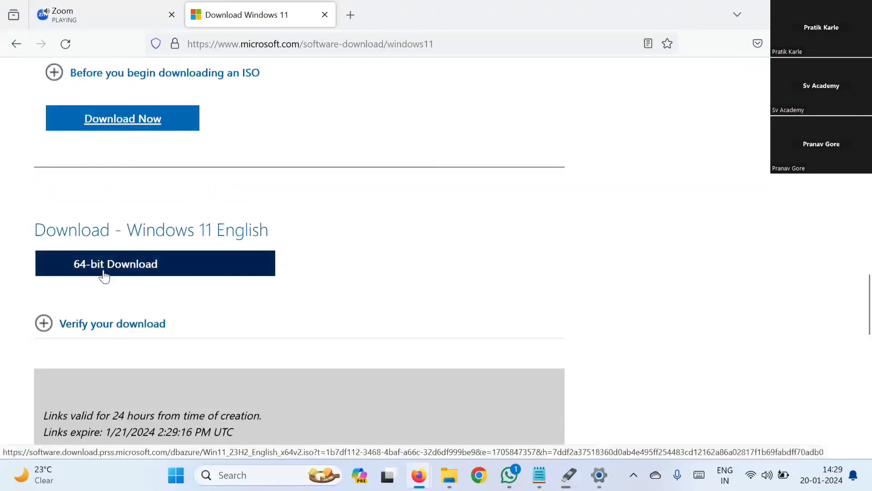
left_click(126, 270)
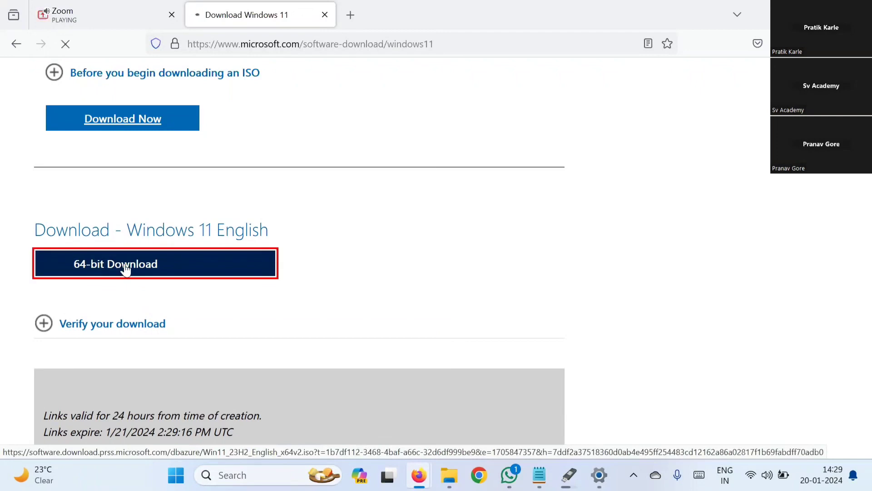
scroll(221, 311, "down", 2)
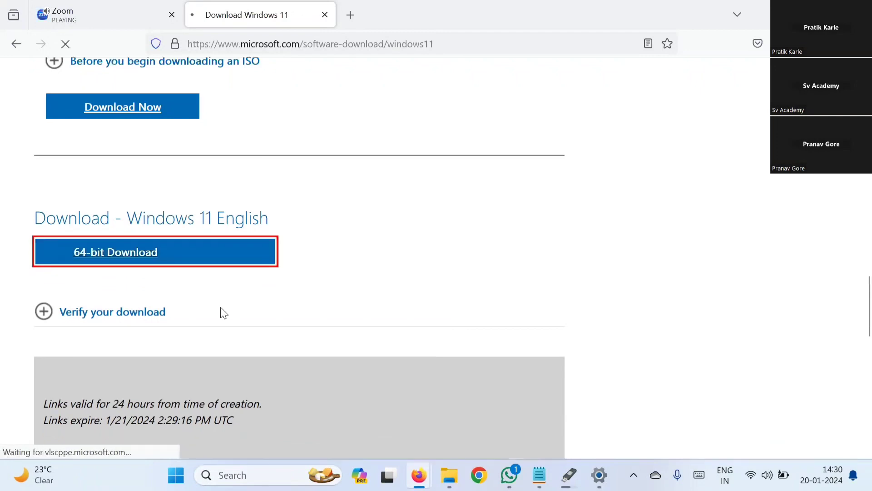
scroll(221, 308, "down", 2)
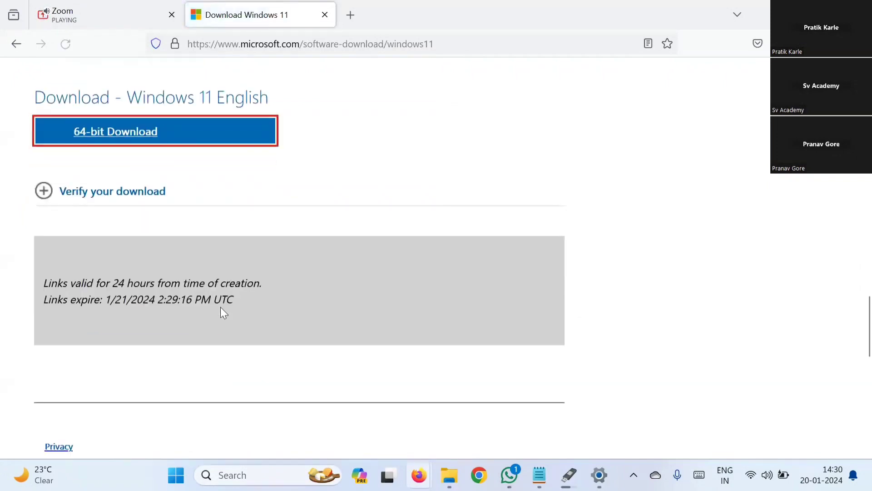
Cancel the running Win11_23H2_English_x64v2.iso download and close the list of downloads
scroll(220, 308, "down", 5)
scroll(221, 308, "up", 5)
scroll(221, 308, "up", 5)
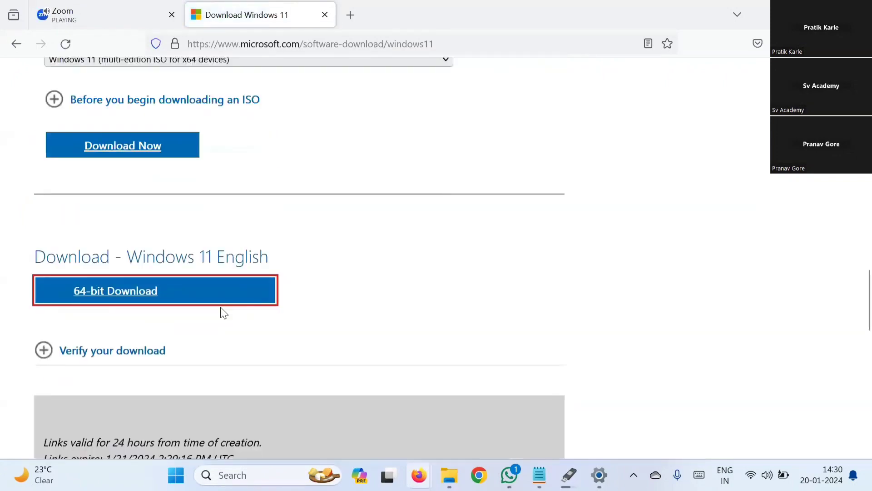
scroll(221, 312, "up", 2)
scroll(220, 311, "down", 1)
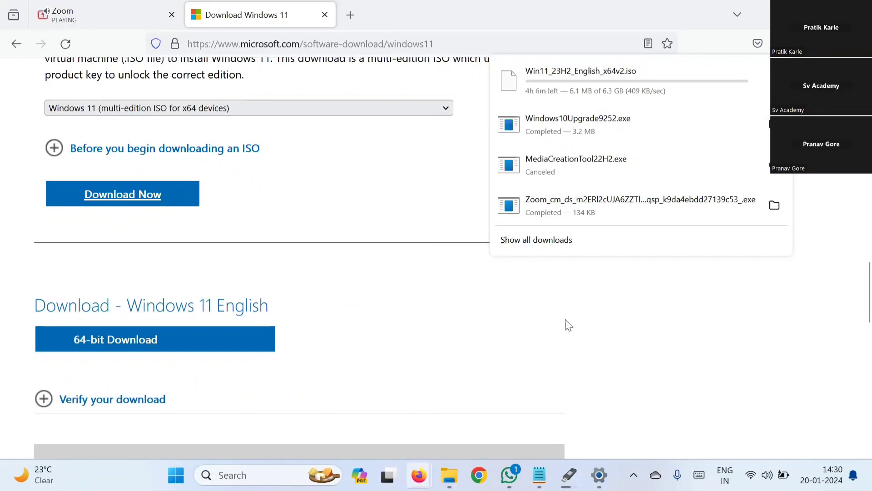
left_click(774, 80)
left_click(626, 282)
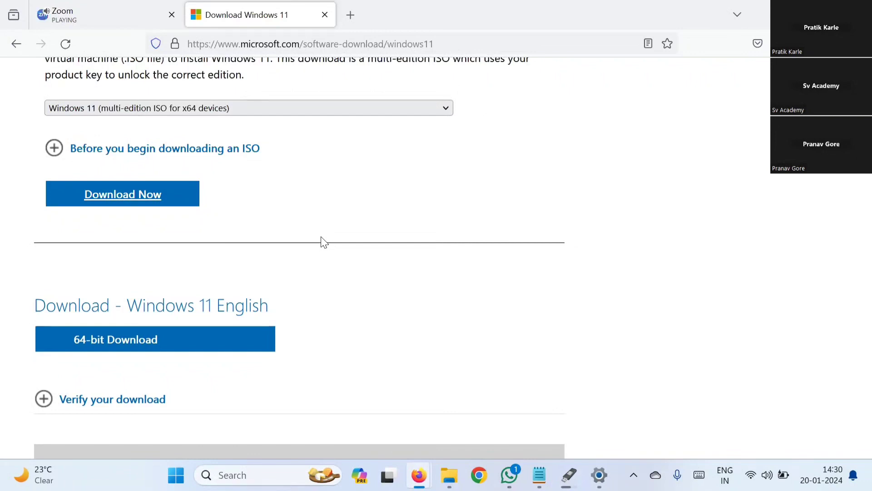
Switch to Rufus and check the progress of copying the Ubuntu ISO files to the pendrive
key("alt+Tab")
key("alt+Tab")
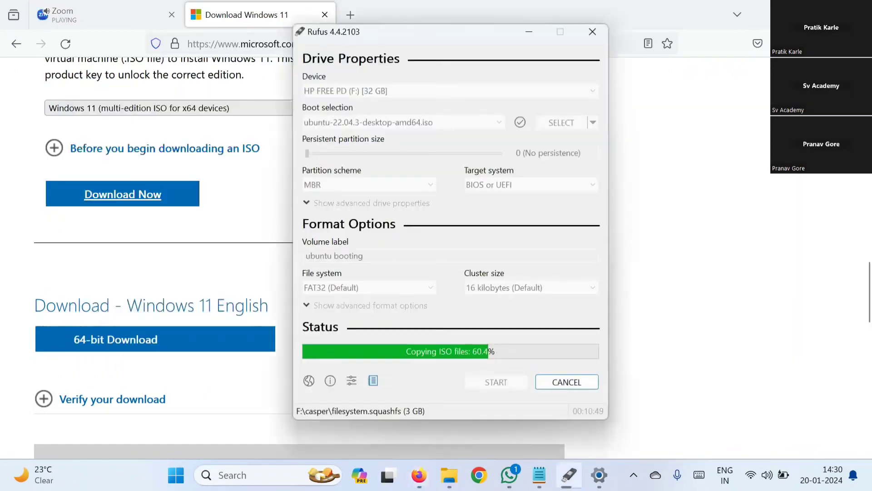
key("alt+Tab")
key("alt+Tab")
key("alt+Tab")
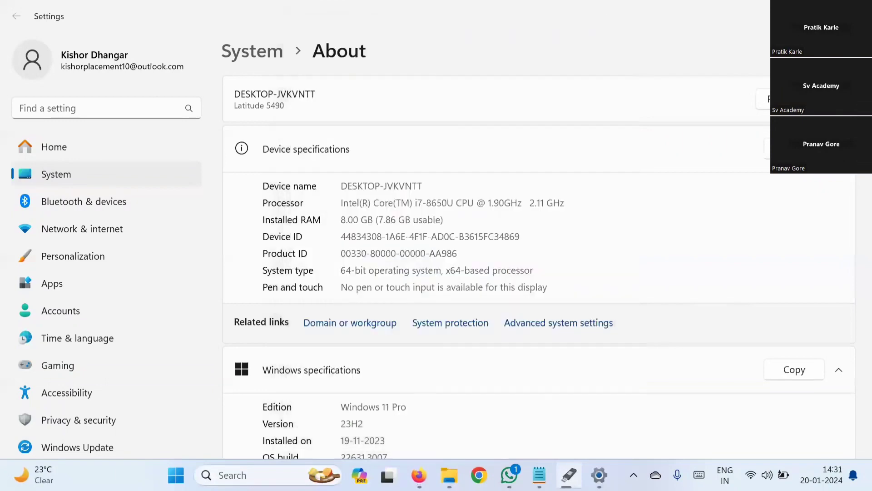
key("alt+Tab")
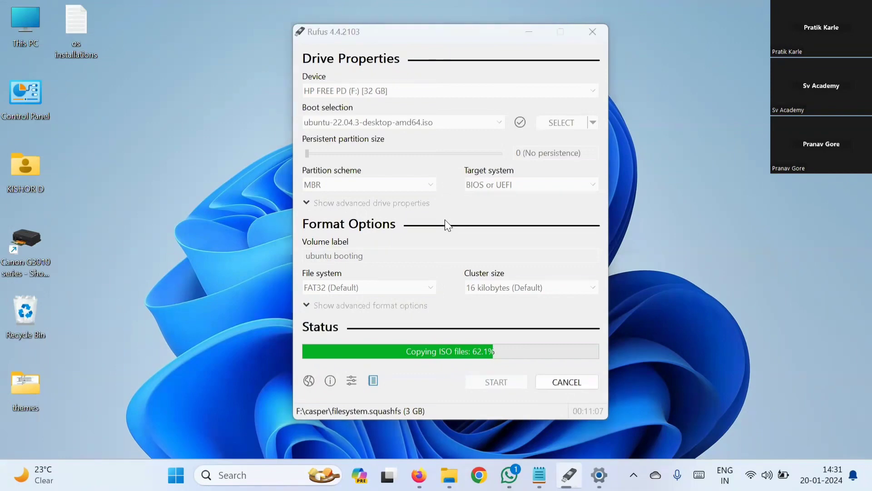
key("alt+Tab")
key("alt+Tab")
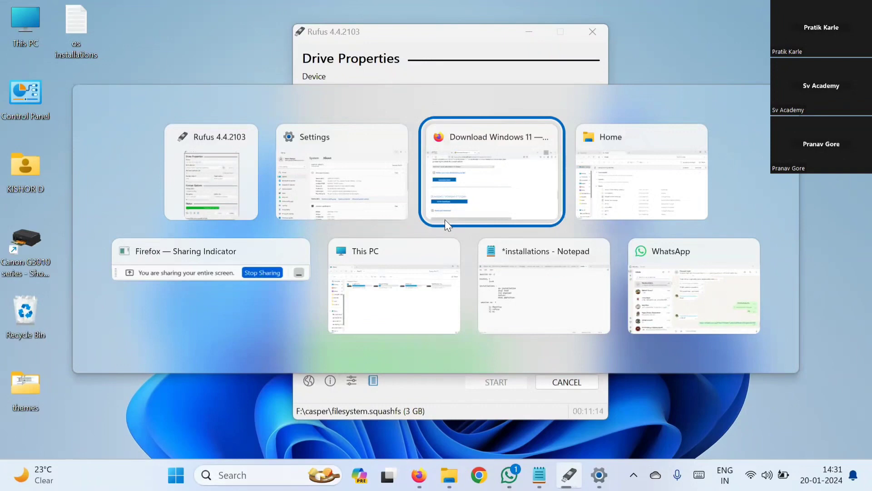
left_click(445, 220)
key("alt+Tab")
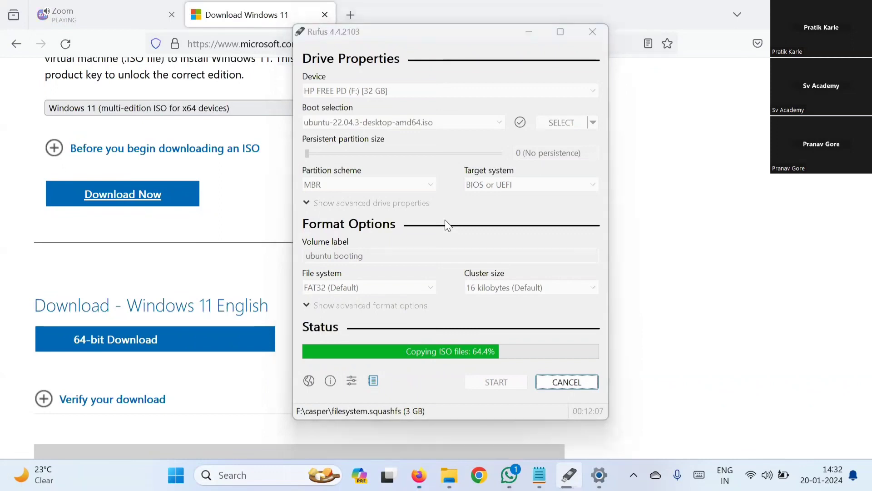
key("super+d")
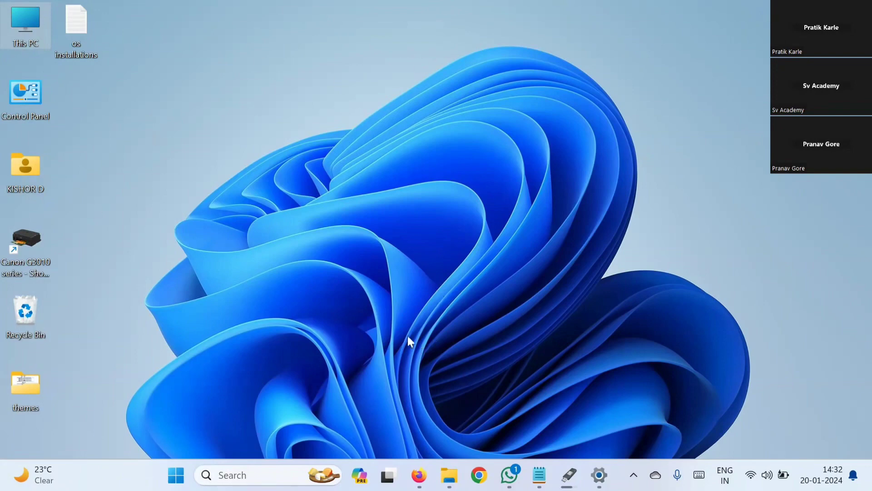
key("alt+Tab")
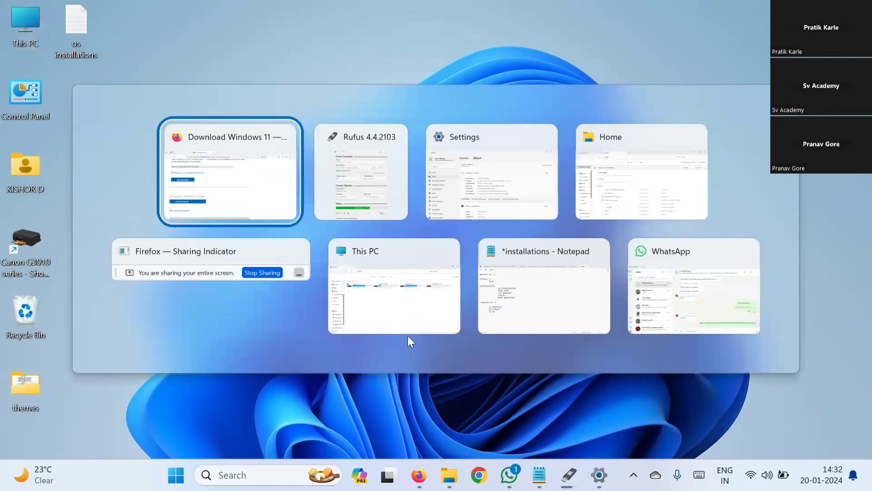
key("Tab")
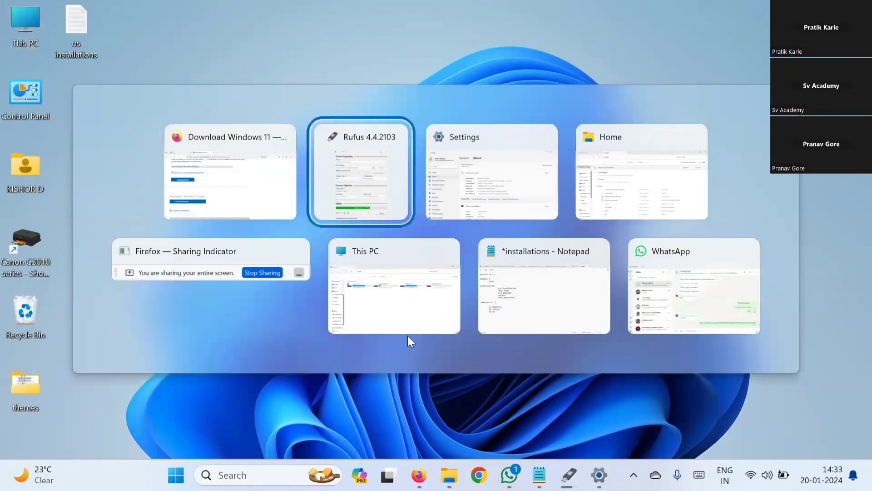
key("Tab")
key("Tab")
key("Tab")
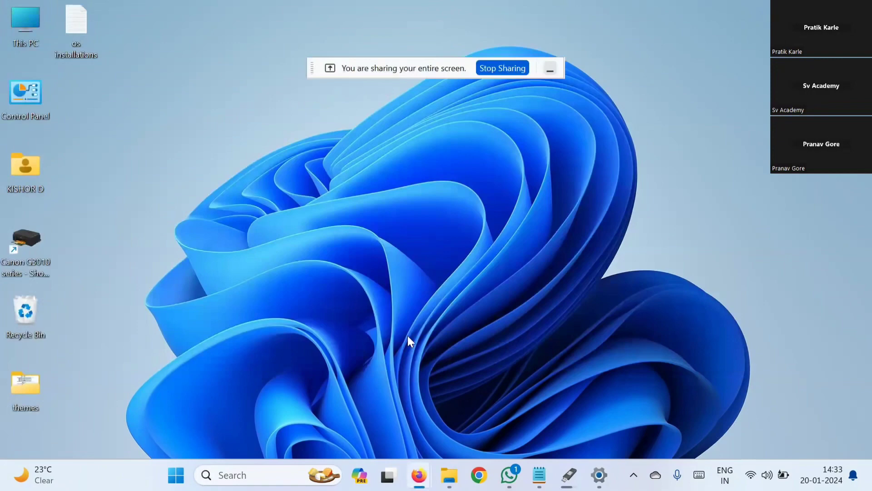
Look through the WhatsApp photos of the Choose an option and BitLocker recovery screens, and raise the system volume
left_click(551, 70)
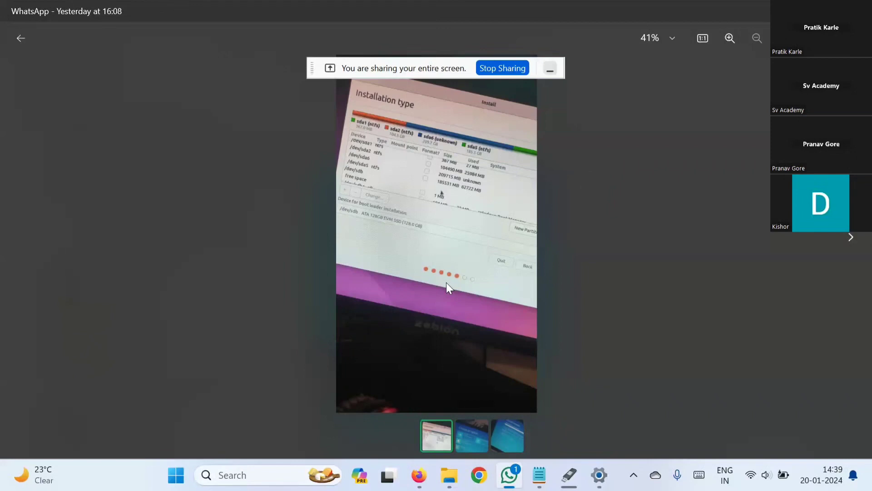
left_click(467, 432)
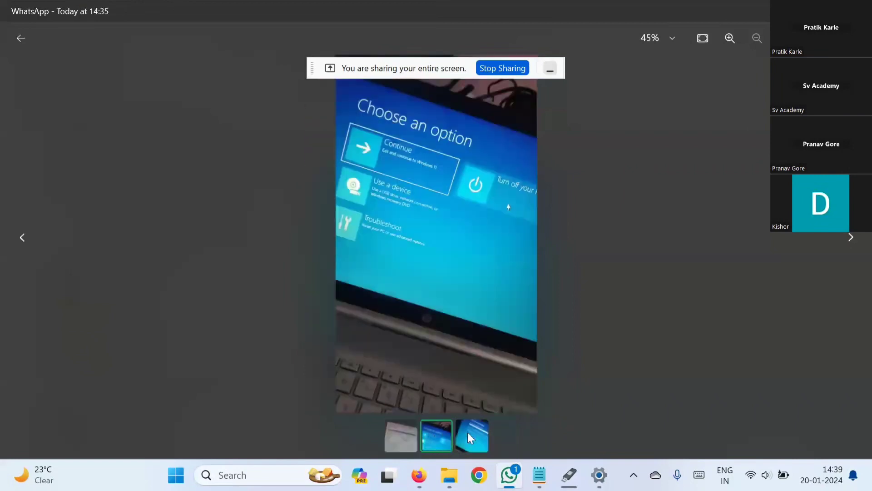
left_click(852, 236)
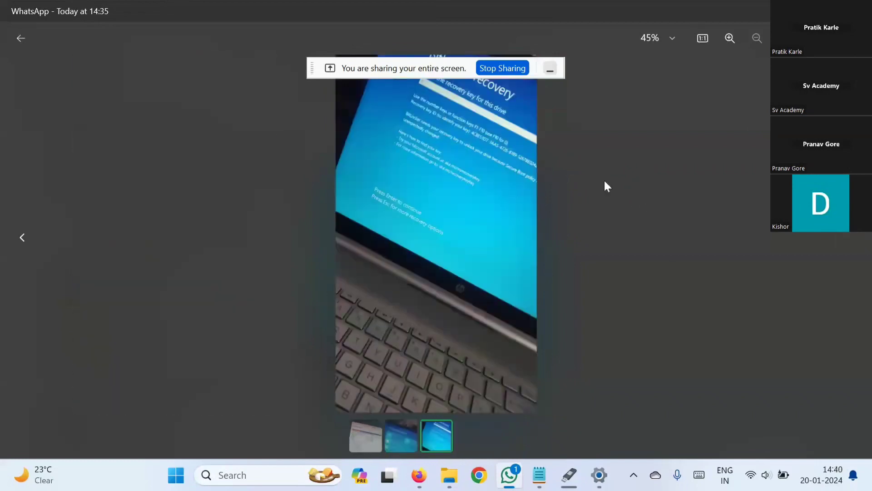
left_click(549, 68)
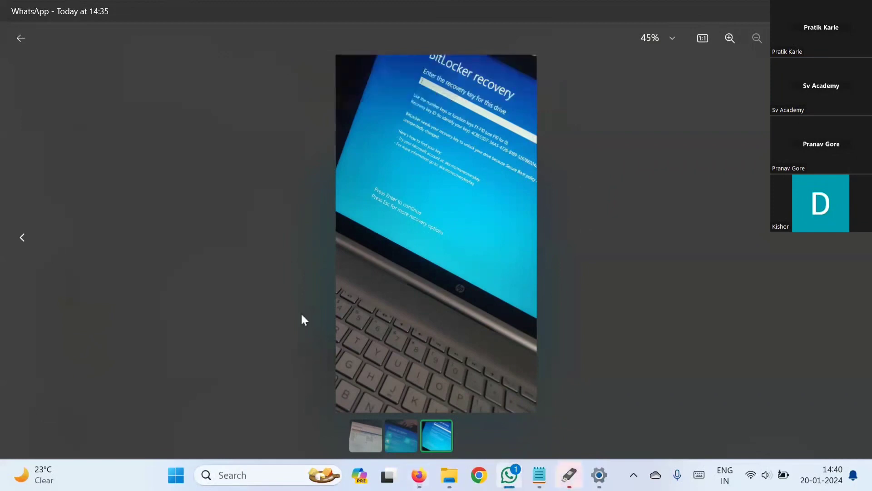
left_click(404, 431)
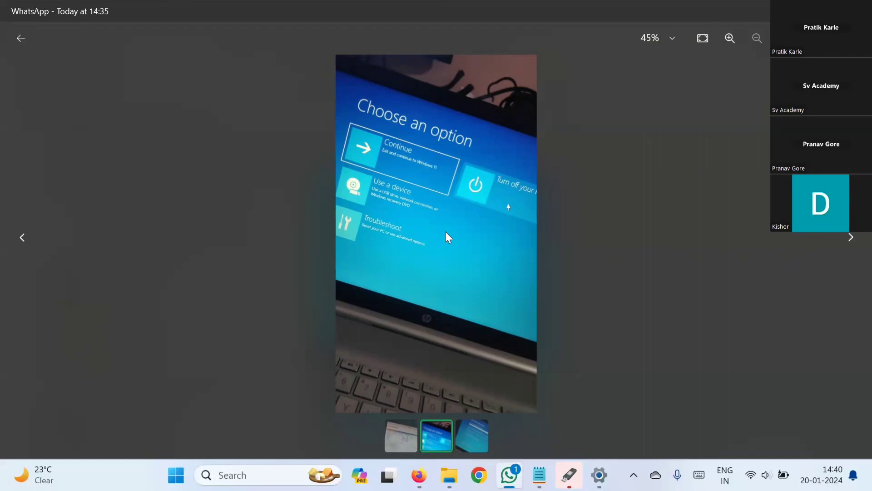
key("XF86AudioRaiseVolume")
key("XF86AudioRaiseVolume")
Switch to the installations note in Notepad and add the heading "os crash -" several blank lines below the "3) Os" entry
key("alt+Tab")
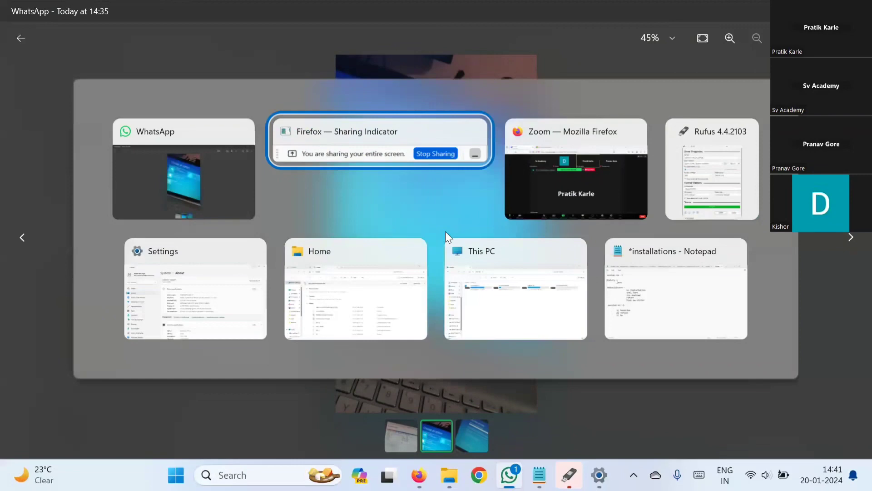
key("Tab")
key("Tab")
key("Tab")
key("Tab")
key("Tab")
key("Tab")
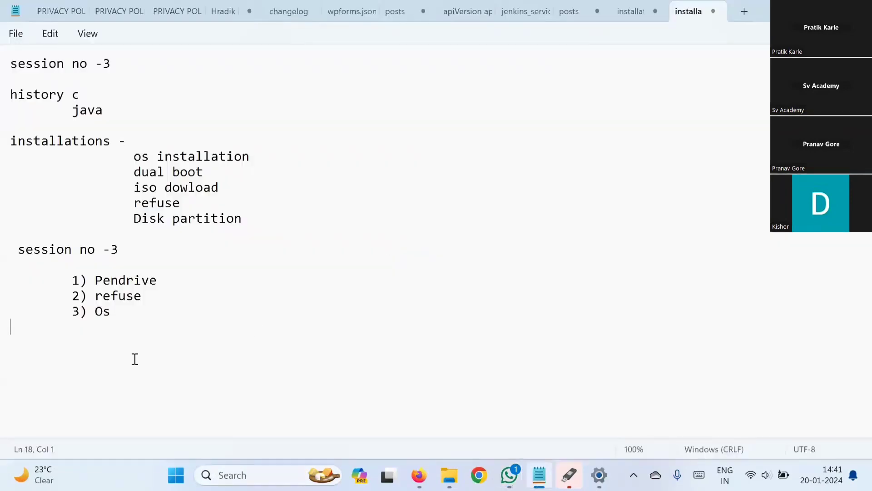
key("Return")
key("Return")
key("Return")
key("Return")
key("Return")
key("Return")
type("c")
key("BackSpace")
type("os crash -")
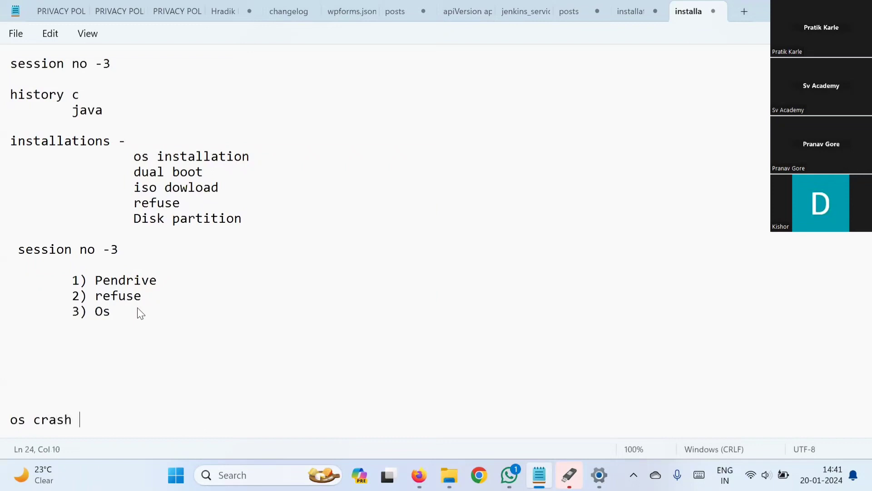
Add the indented lines "pd" and "boot" beneath the "os crash -" heading, leaving a blank line after the heading
key("Return")
key("Return")
key("Tab")
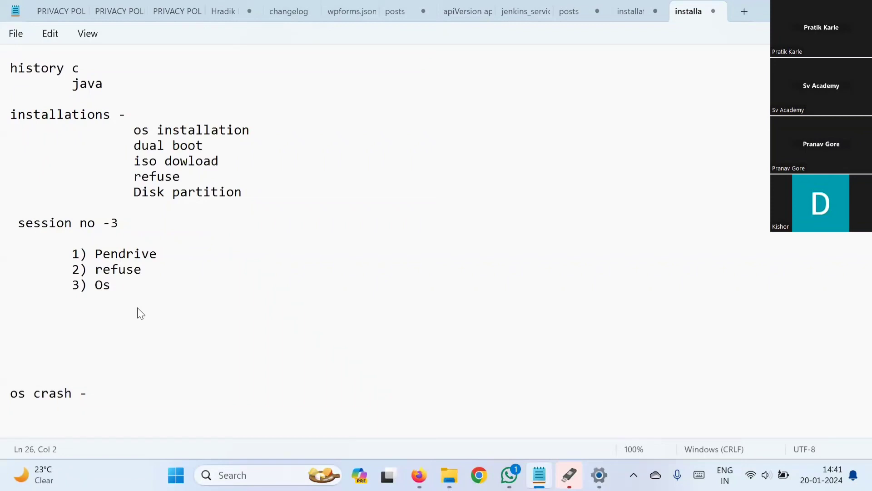
type("pd")
key("Return")
key("Tab")
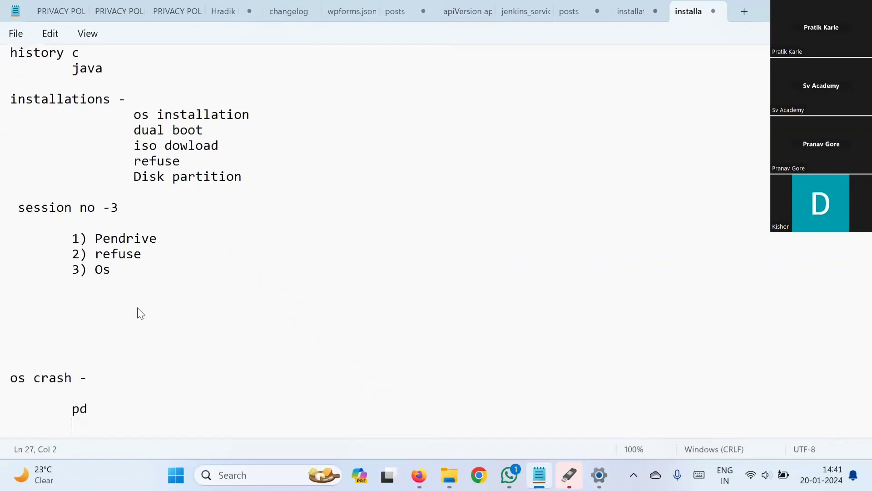
type("boot")
key("Return")
key("Tab")
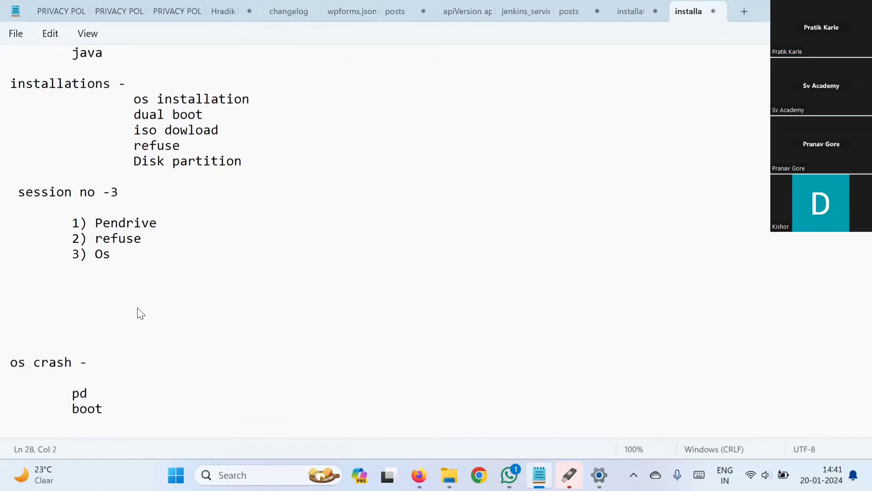
Append "(window)" to the "boot" line in the os crash list
left_click(120, 404)
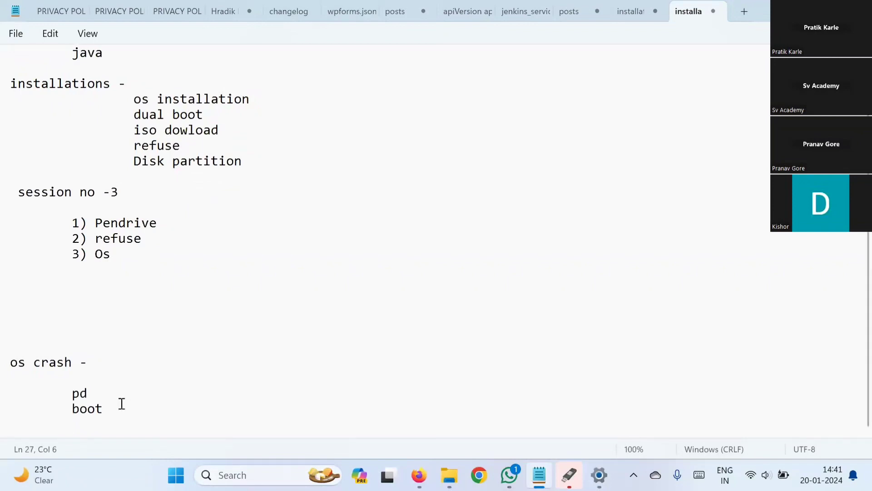
type("()")
key("Left")
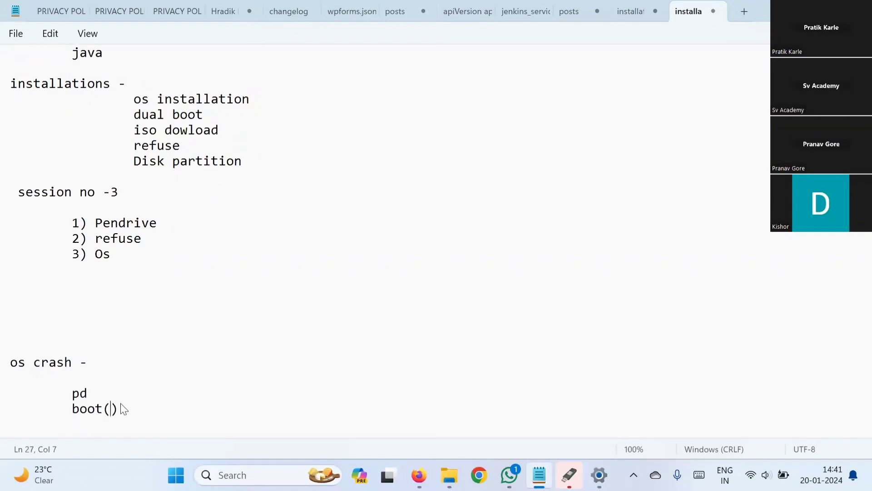
type("window")
key("Right")
key("Right")
key("Right")
Insert nine more blank lines between the session no -3 list and the "os crash -" heading
left_click(127, 320)
left_click(81, 336)
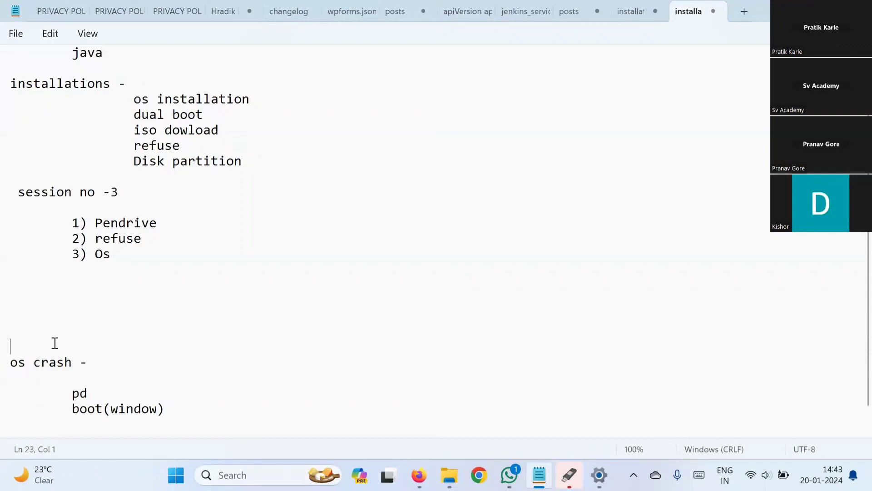
left_click(38, 329)
left_click(26, 311)
left_click(24, 343)
key("Return")
key("Return")
key("Return")
key("Return")
key("Return")
key("Return")
key("Return")
key("Return")
key("Return")
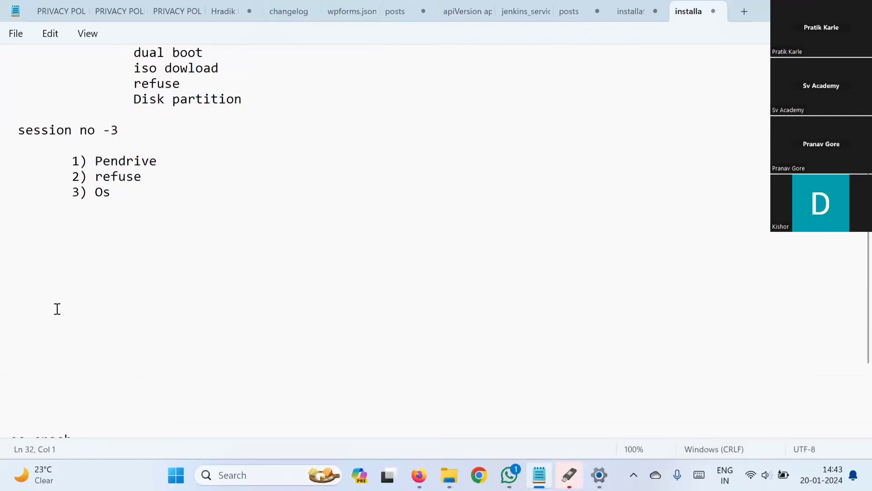
scroll(57, 308, "down", 2)
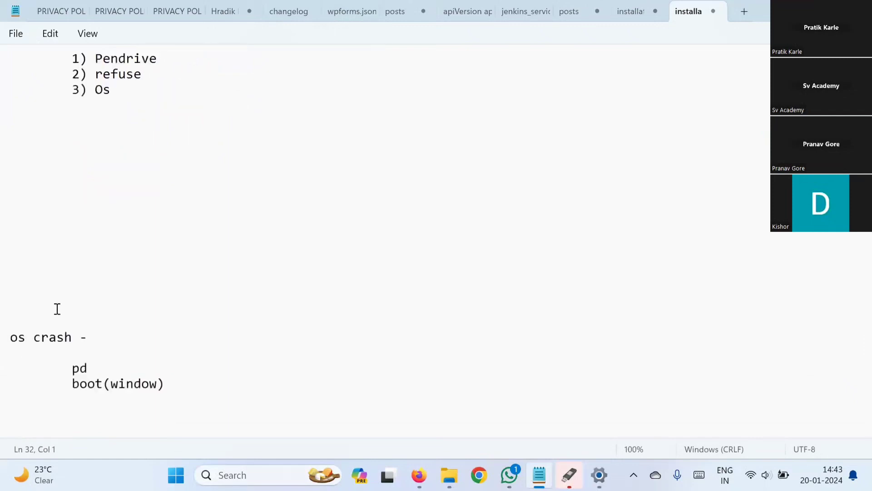
left_click(78, 355)
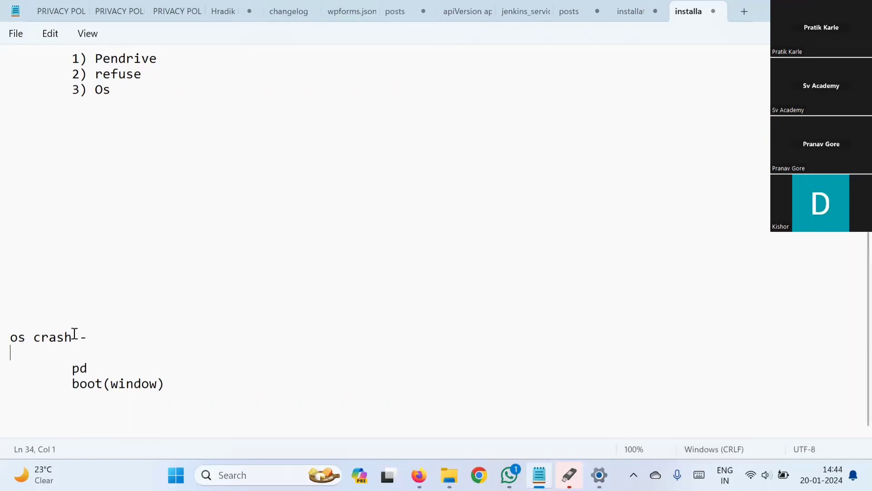
left_click(38, 279)
Switch to Rufus and check the status of the bootable Ubuntu pendrive
left_click(568, 476)
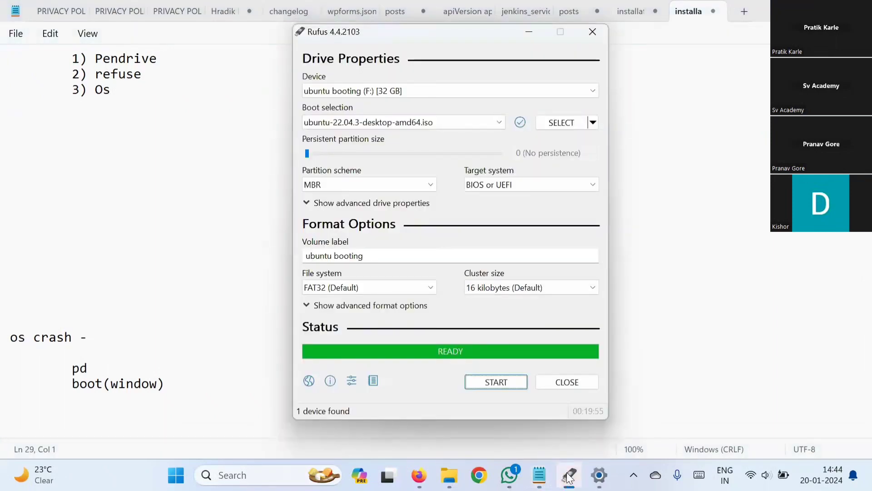
left_click(568, 476)
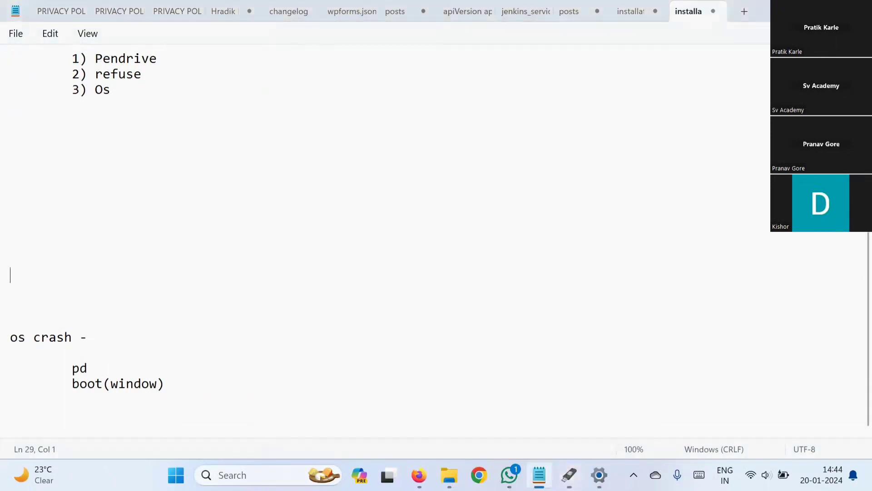
left_click(539, 475)
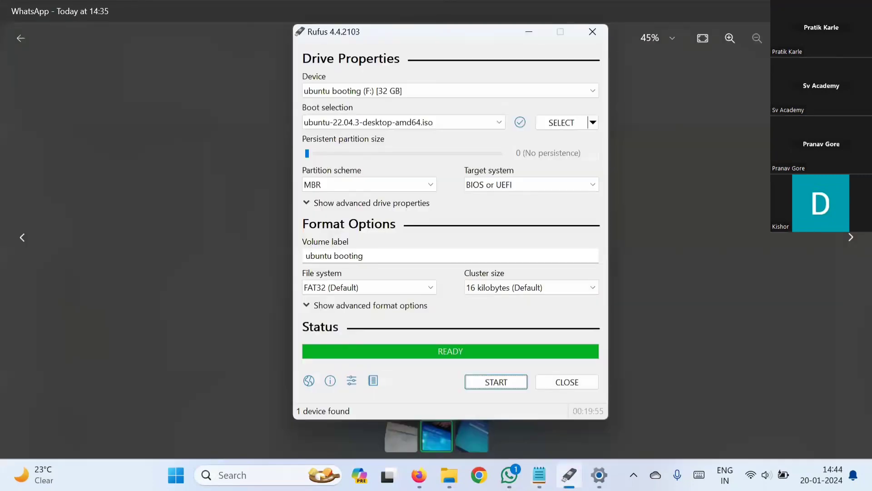
Switch to Firefox and bring up the Download Windows 11 page
key("alt+Tab")
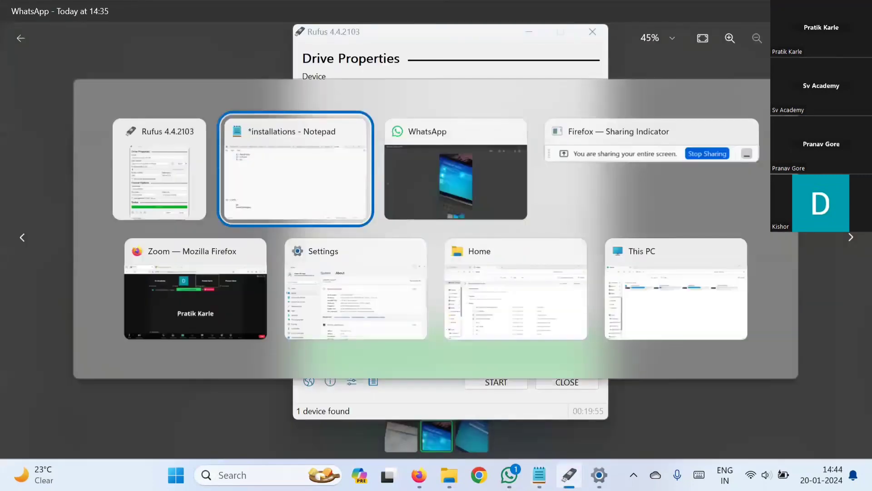
key("alt+Tab")
key("alt+Tab")
key("alt+Tab")
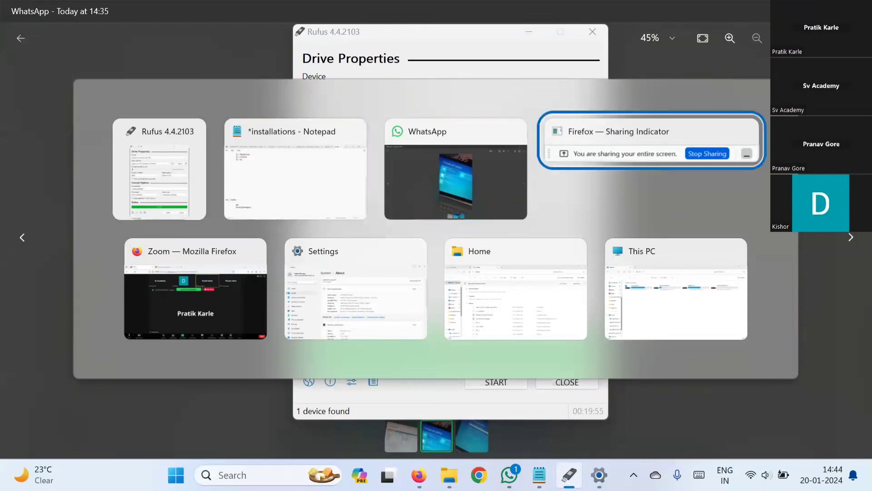
key("alt+Tab")
key("alt+Tab")
key("alt+Tab")
key("alt+Tab")
key("alt+Tab")
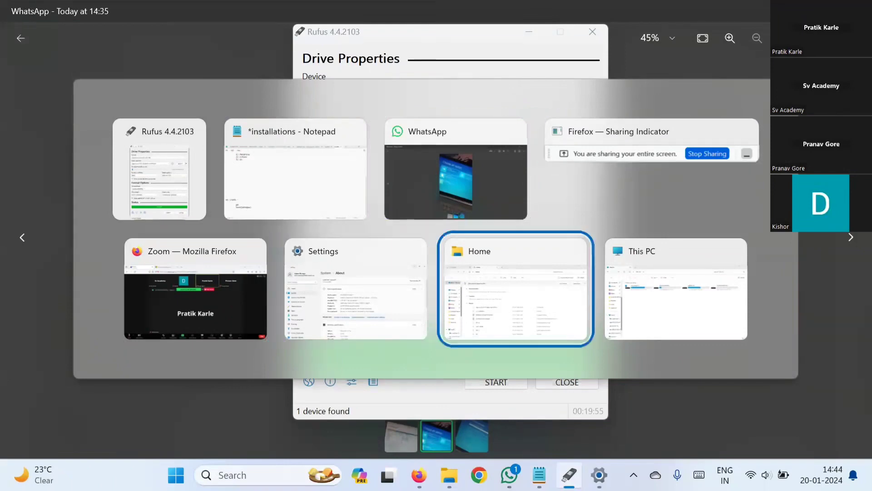
key("alt+Tab")
key("alt+Tab")
key("alt+Tab")
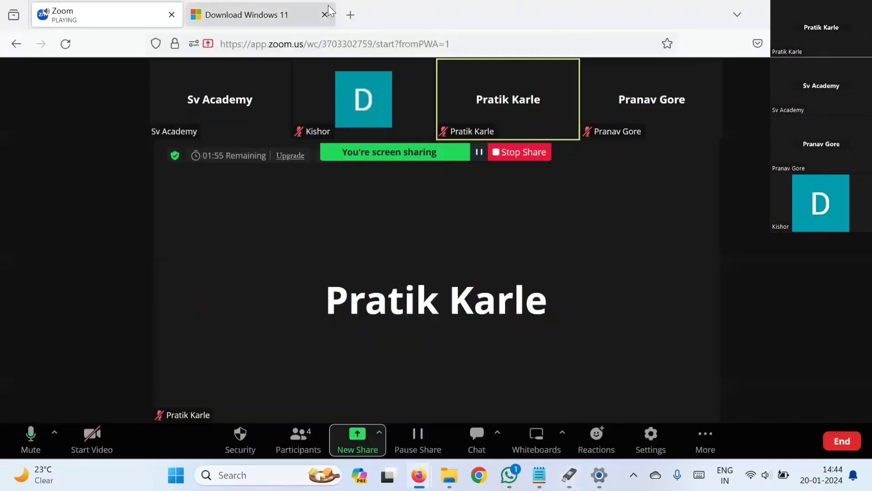
left_click(298, 9)
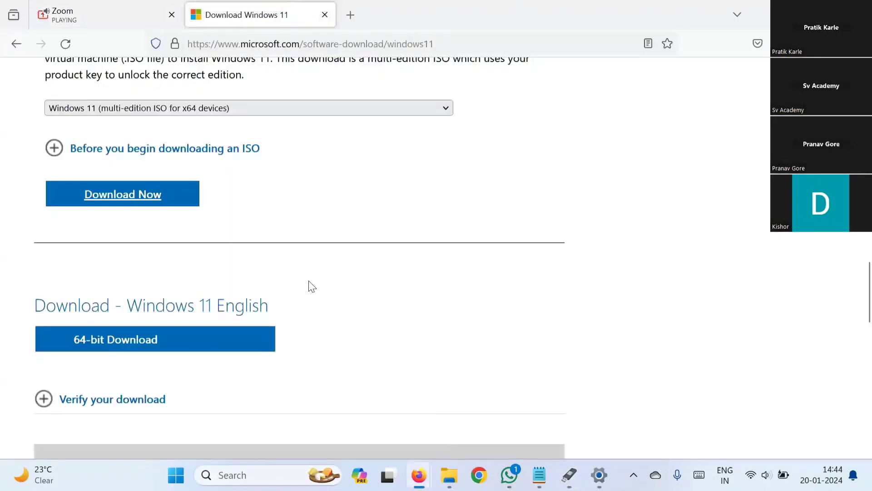
Review the Windows 11 download options up to the start of the page and open the list of recent downloads
scroll(311, 286, "up", 4)
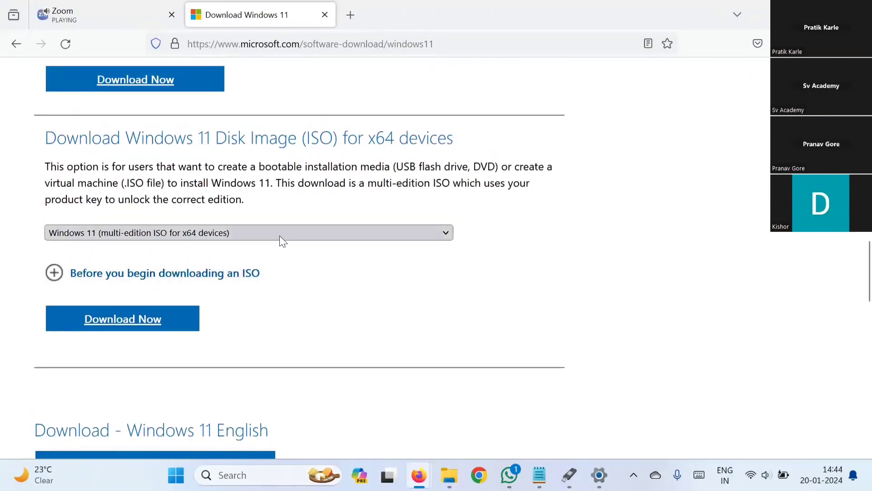
scroll(323, 300, "up", 1)
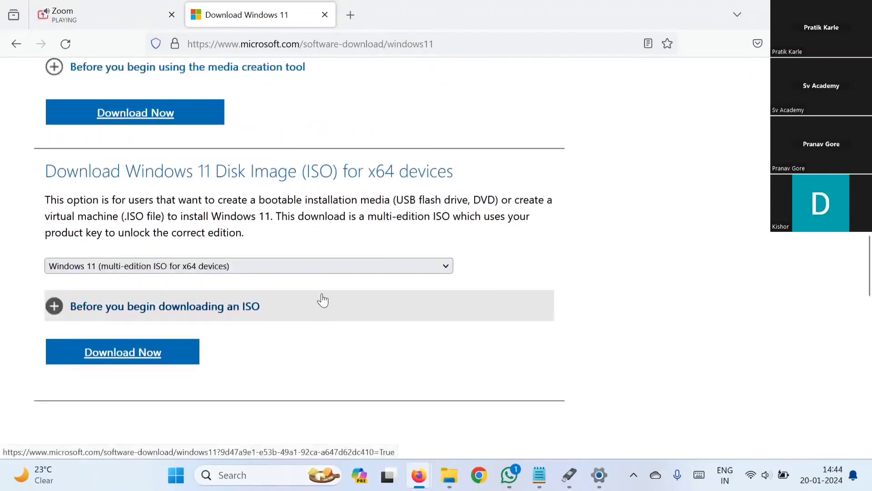
scroll(323, 300, "up", 3)
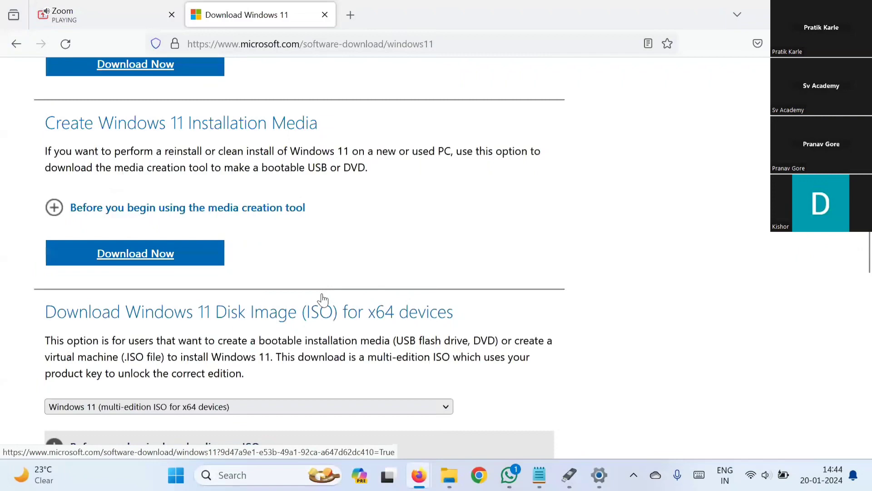
scroll(323, 299, "up", 15)
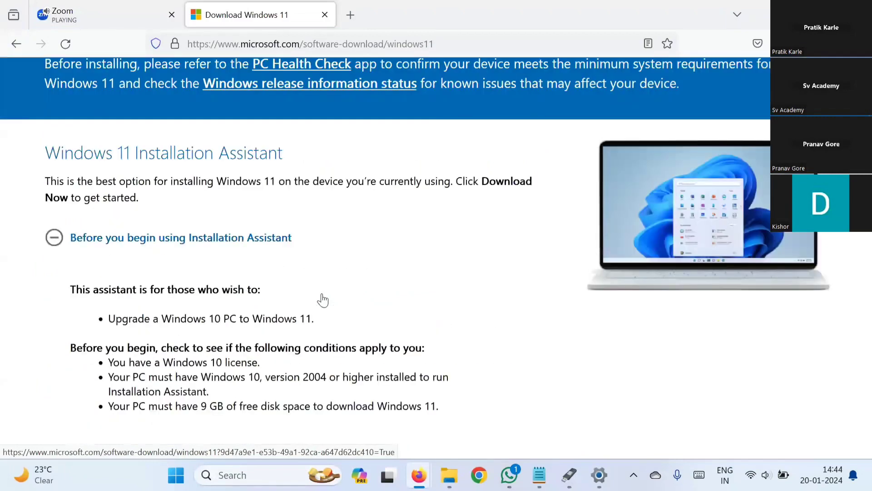
scroll(323, 300, "up", 4)
left_click(779, 43)
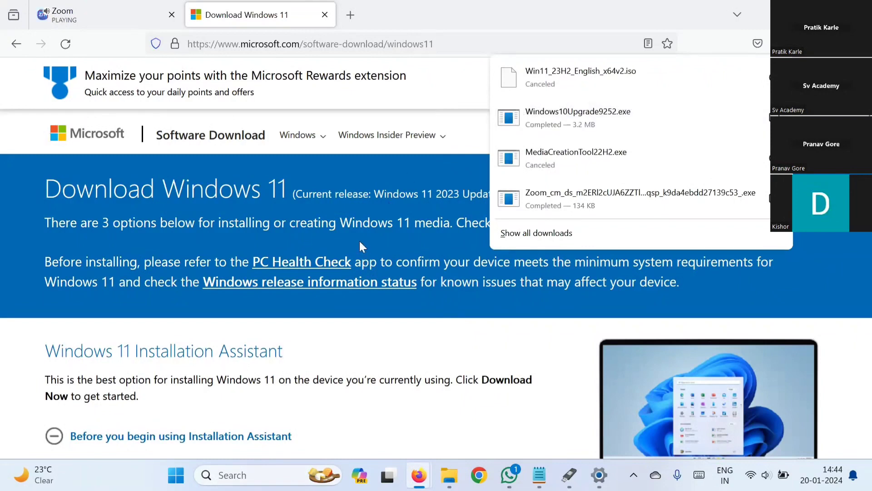
Switch back to Rufus and raise the system volume to 82
key("alt+Tab")
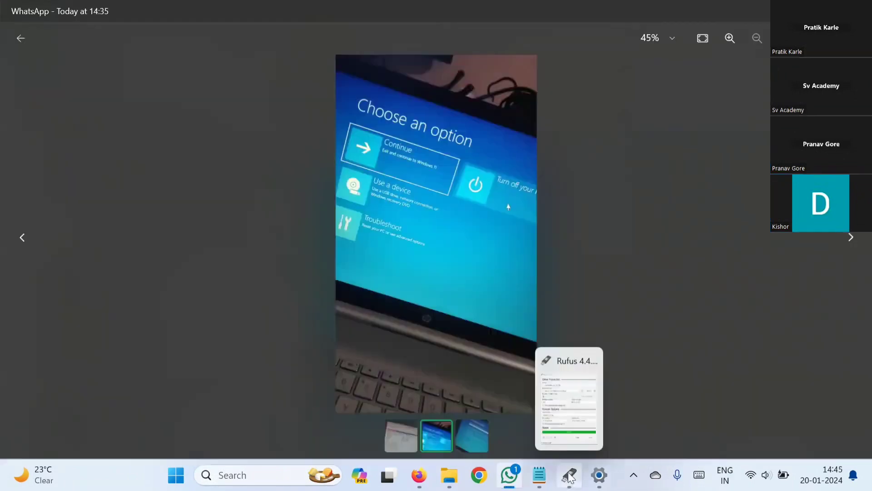
left_click(565, 411)
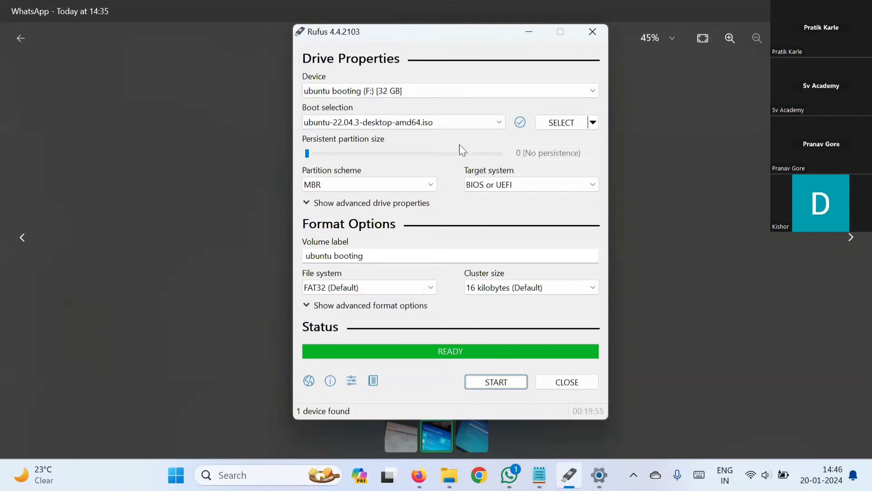
key("XF86AudioRaiseVolume")
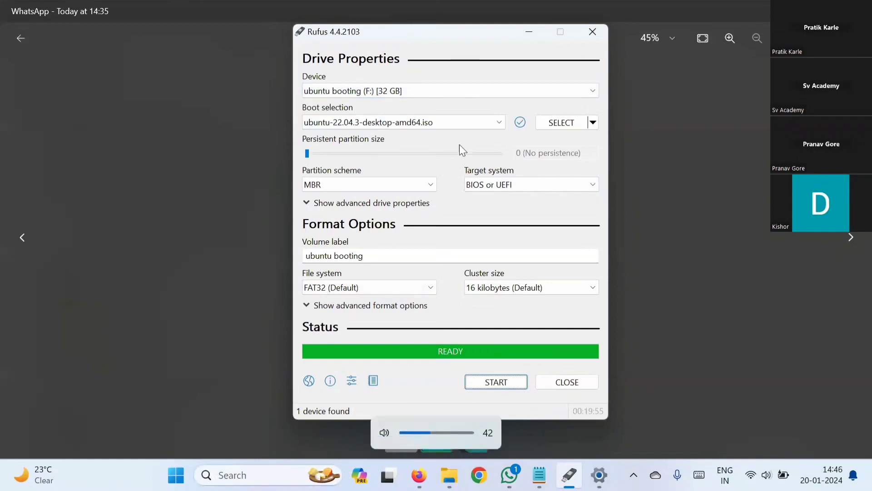
key("XF86AudioRaiseVolume")
key("XF86AudioRaiseVolume")
key("XF86AudioRaiseVolume")
key("XF86AudioRaiseVolume")
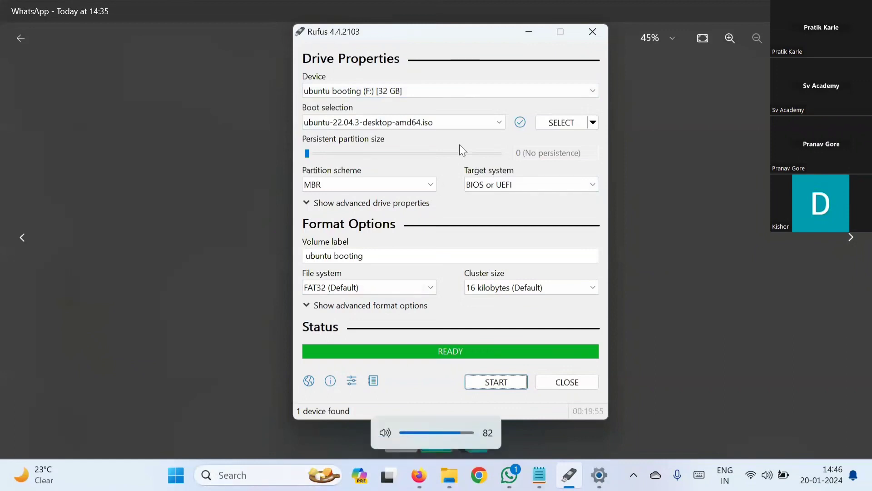